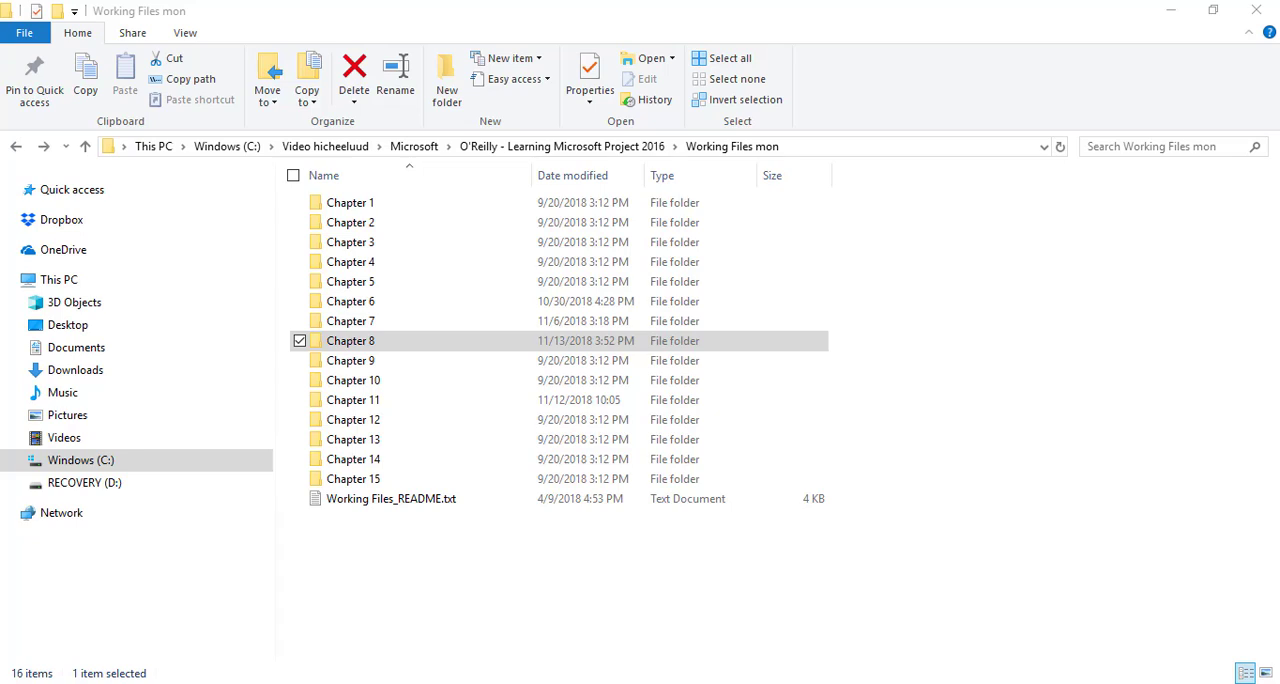
Step: Open the project file myKitchen_mon.mpp from the Chapter 8 folder
{"action": "double_click", "coordinate": [470, 343]}
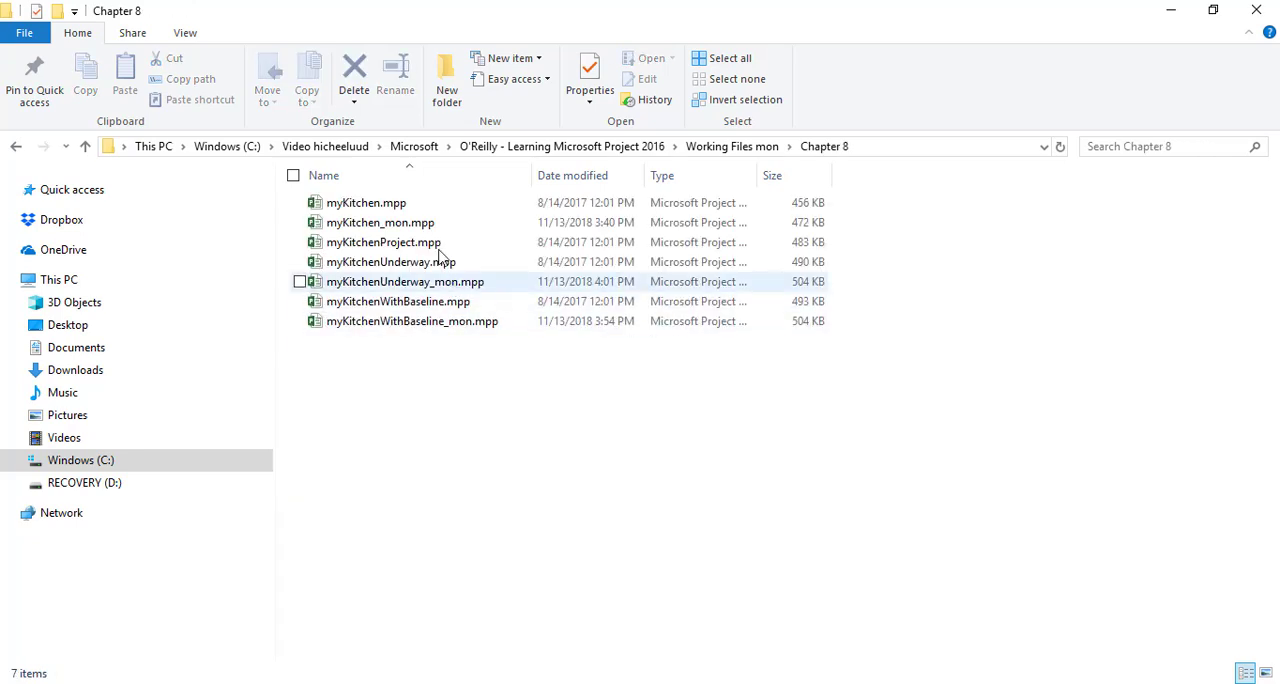
{"action": "left_click", "coordinate": [432, 228]}
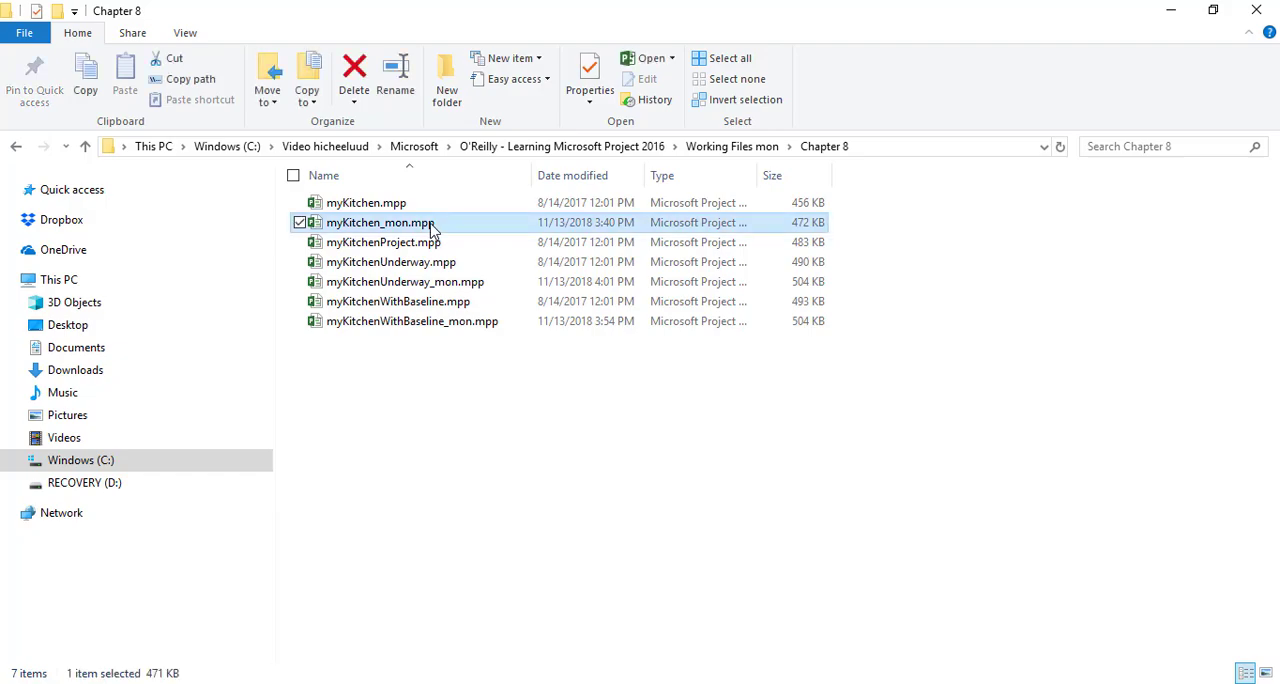
{"action": "double_click", "coordinate": [432, 228]}
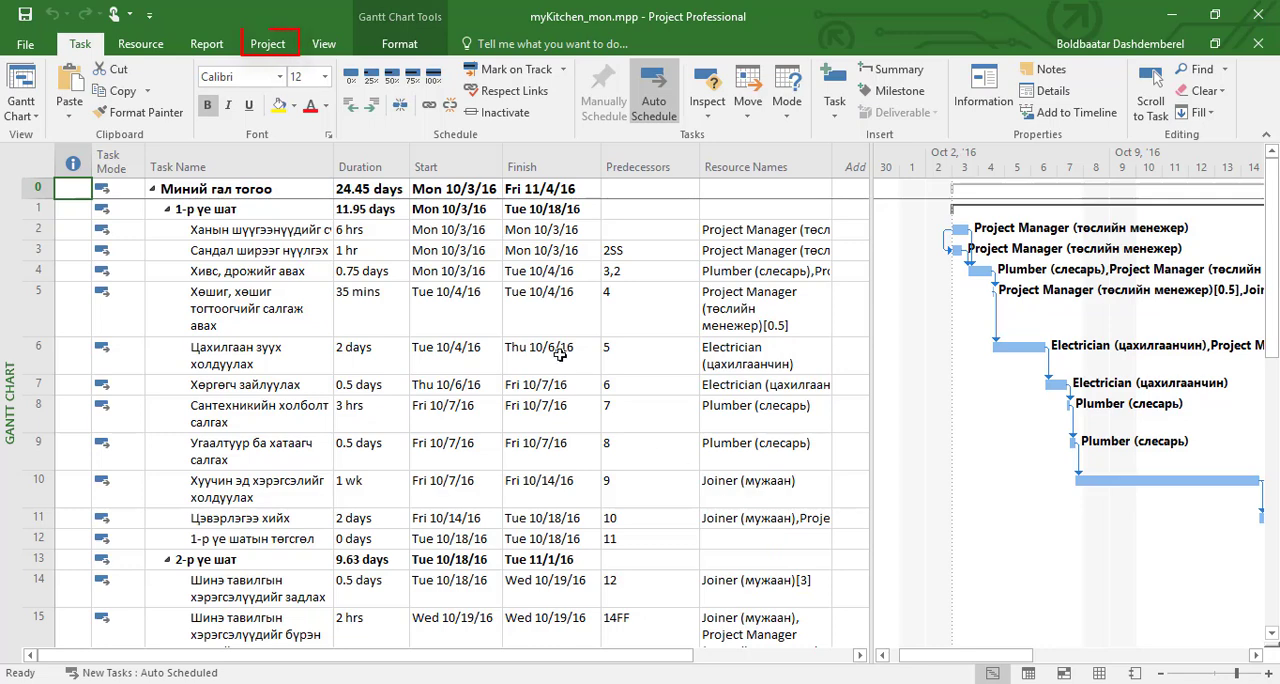
Step: Set the project's start date to 12/15/16 in the project information
{"action": "left_click", "coordinate": [268, 45]}
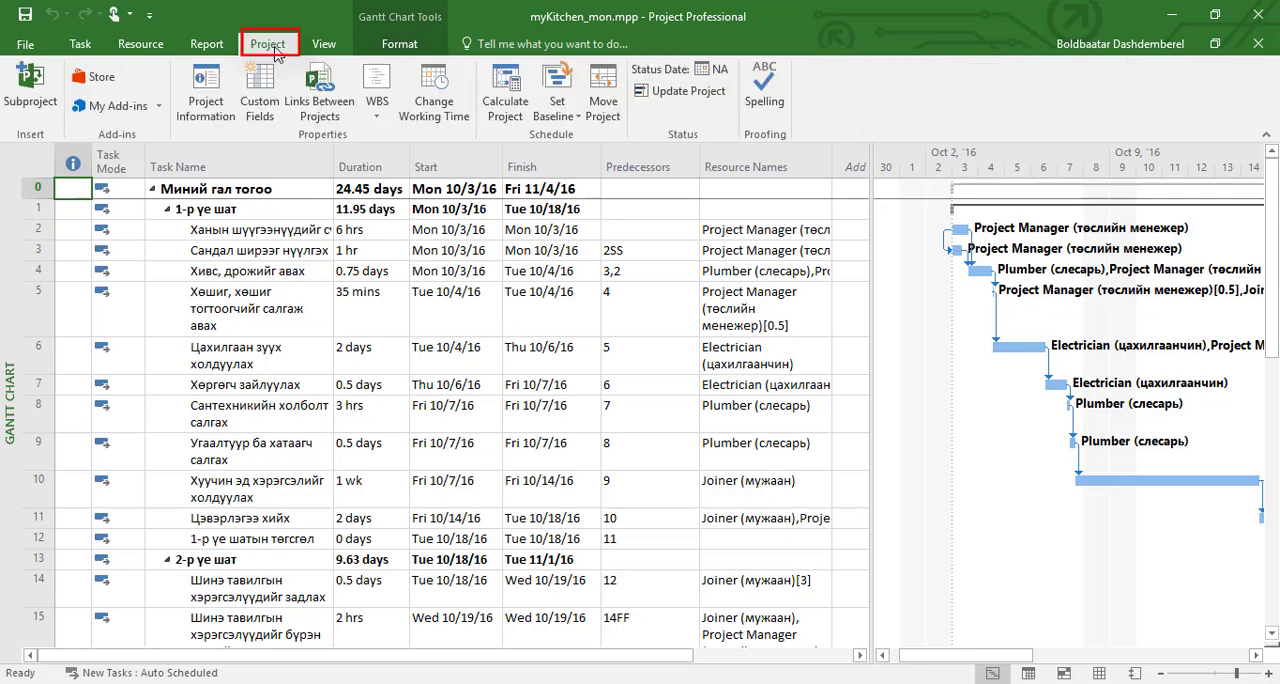
{"action": "left_click", "coordinate": [218, 118]}
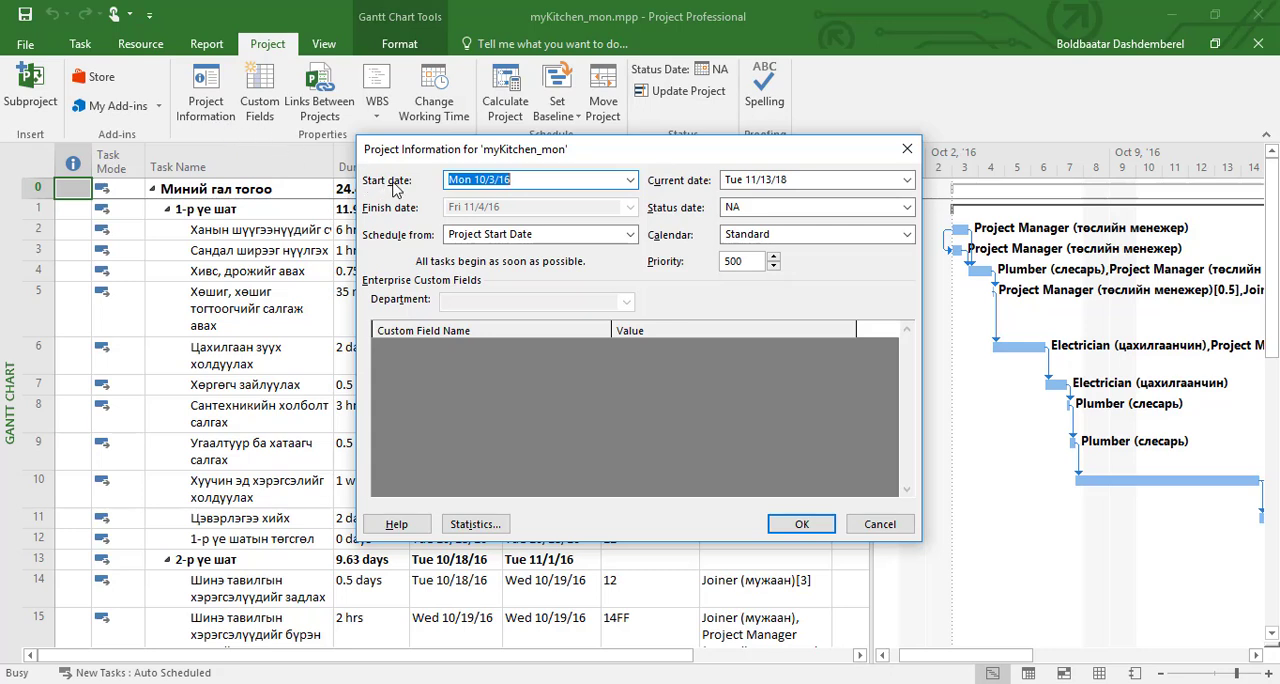
{"action": "left_click_drag", "start_coordinate": [637, 160], "coordinate": [789, 163]}
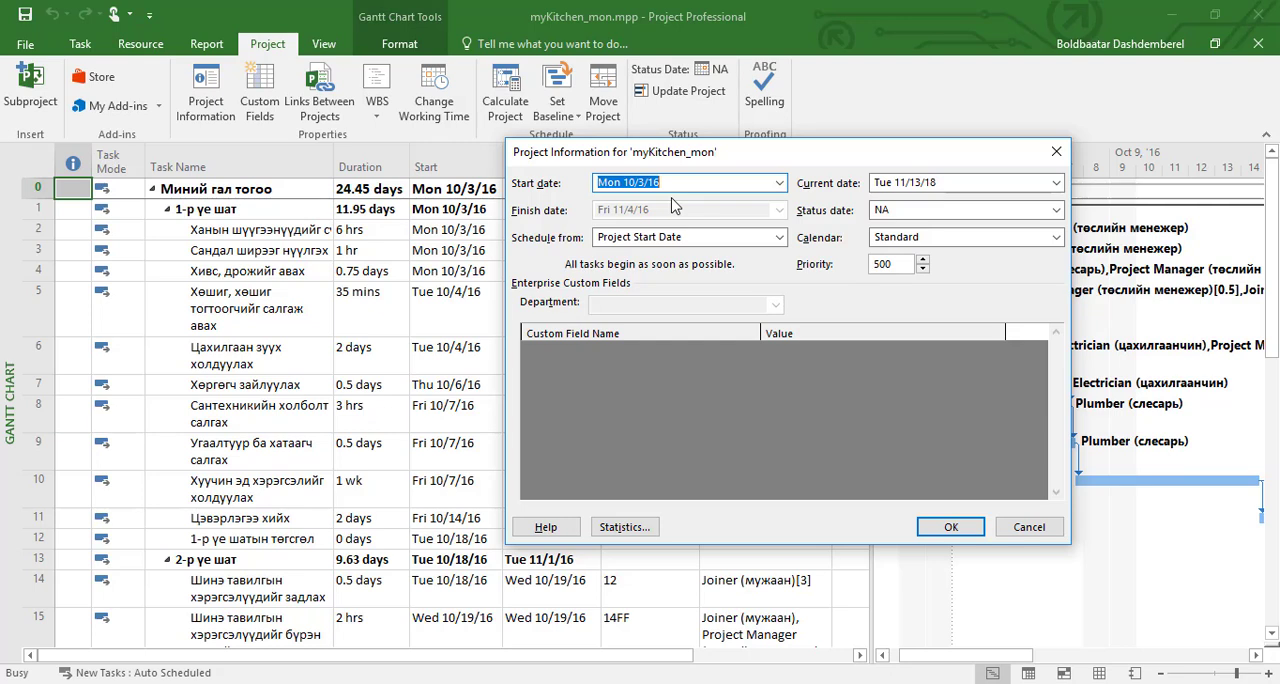
{"action": "left_click", "coordinate": [633, 182]}
{"action": "key", "text": "BackSpace"}
{"action": "type", "text": "2"}
{"action": "left_click", "coordinate": [644, 183]}
{"action": "key", "text": "BackSpace"}
{"action": "type", "text": "15"}
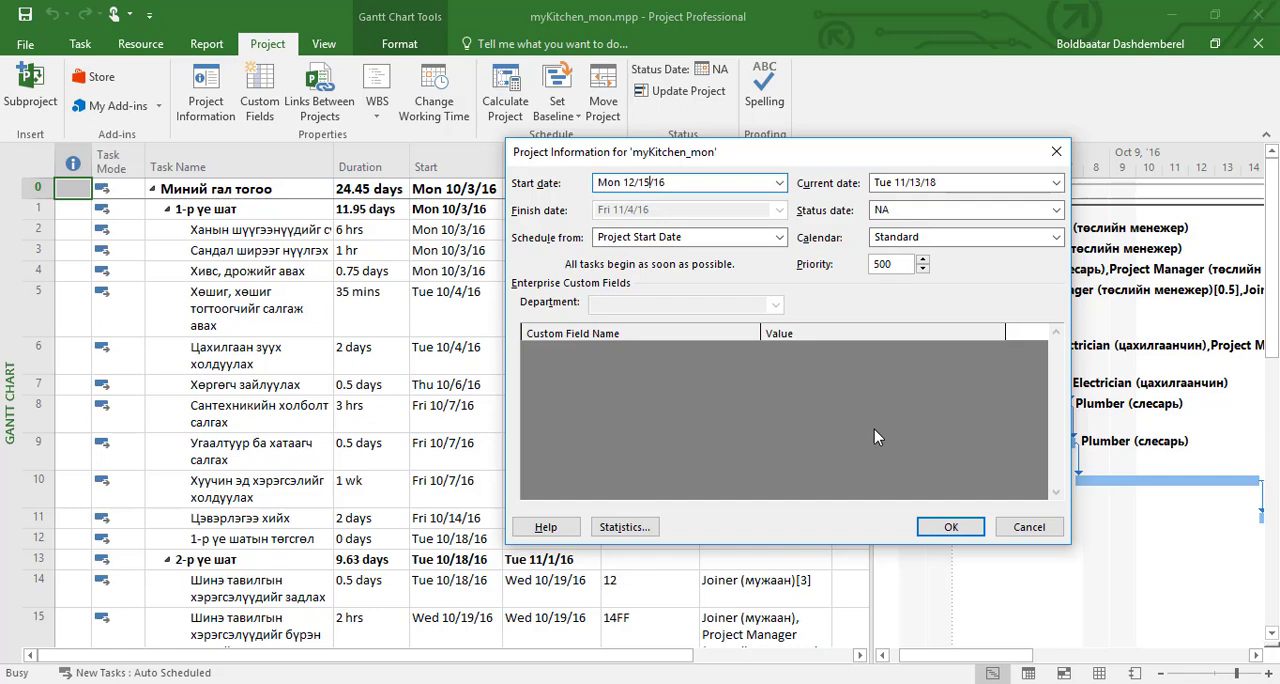
{"action": "left_click", "coordinate": [949, 531]}
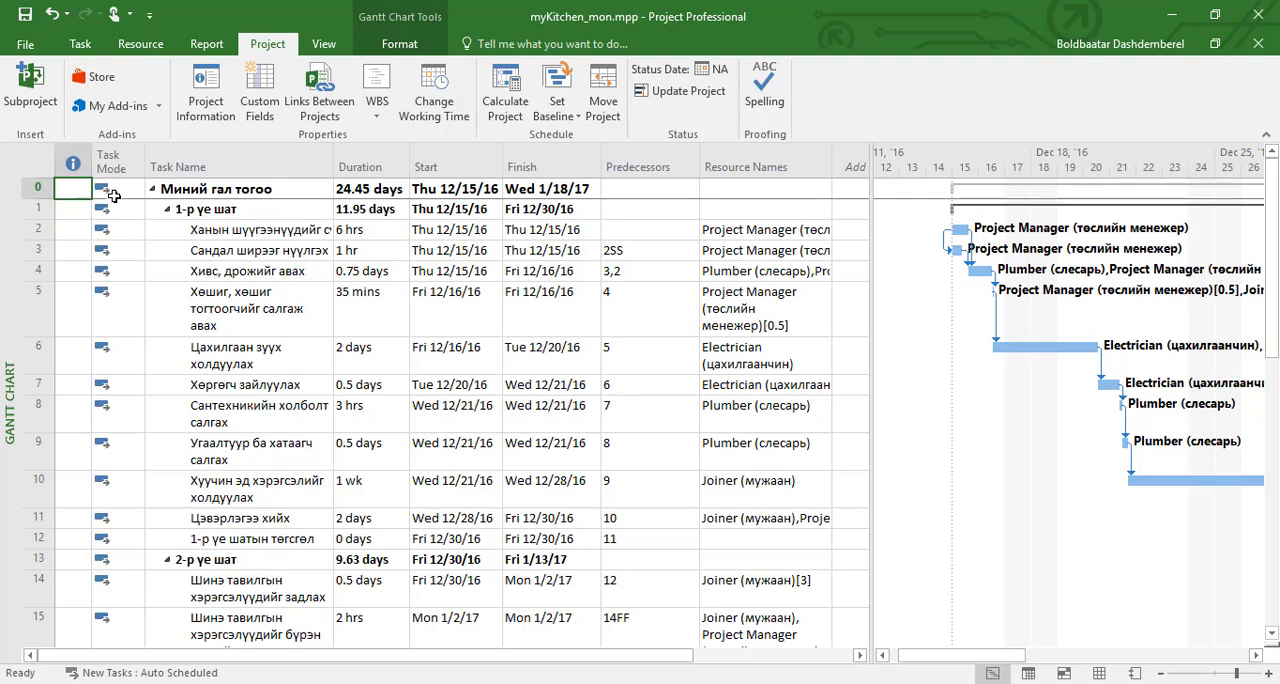
Step: Set a baseline for the entire project, storing it as Baseline
{"action": "left_click", "coordinate": [115, 160]}
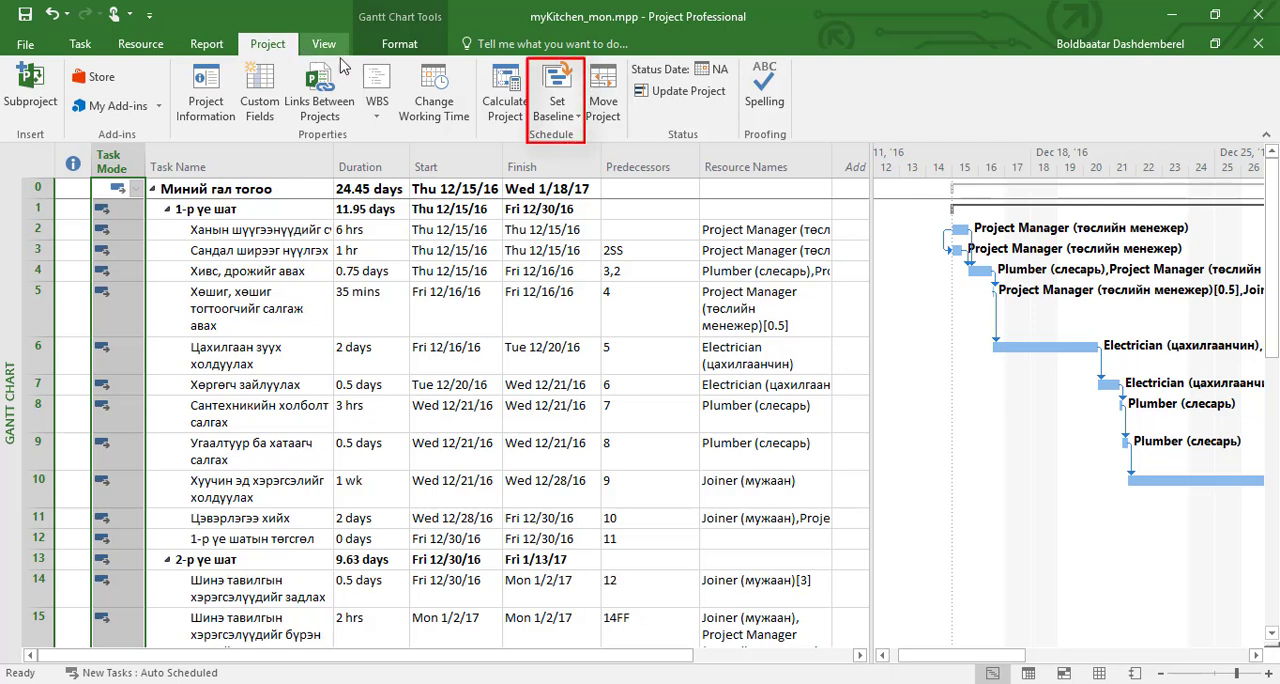
{"action": "left_click", "coordinate": [584, 123]}
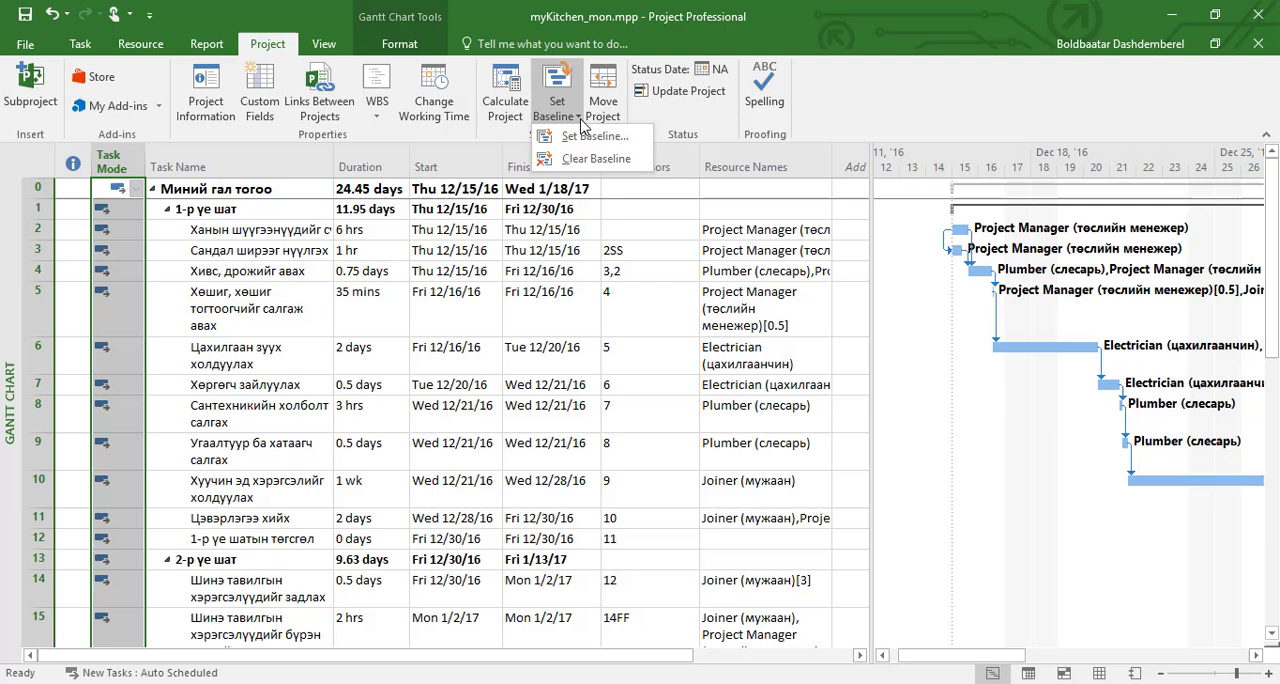
{"action": "left_click", "coordinate": [622, 138]}
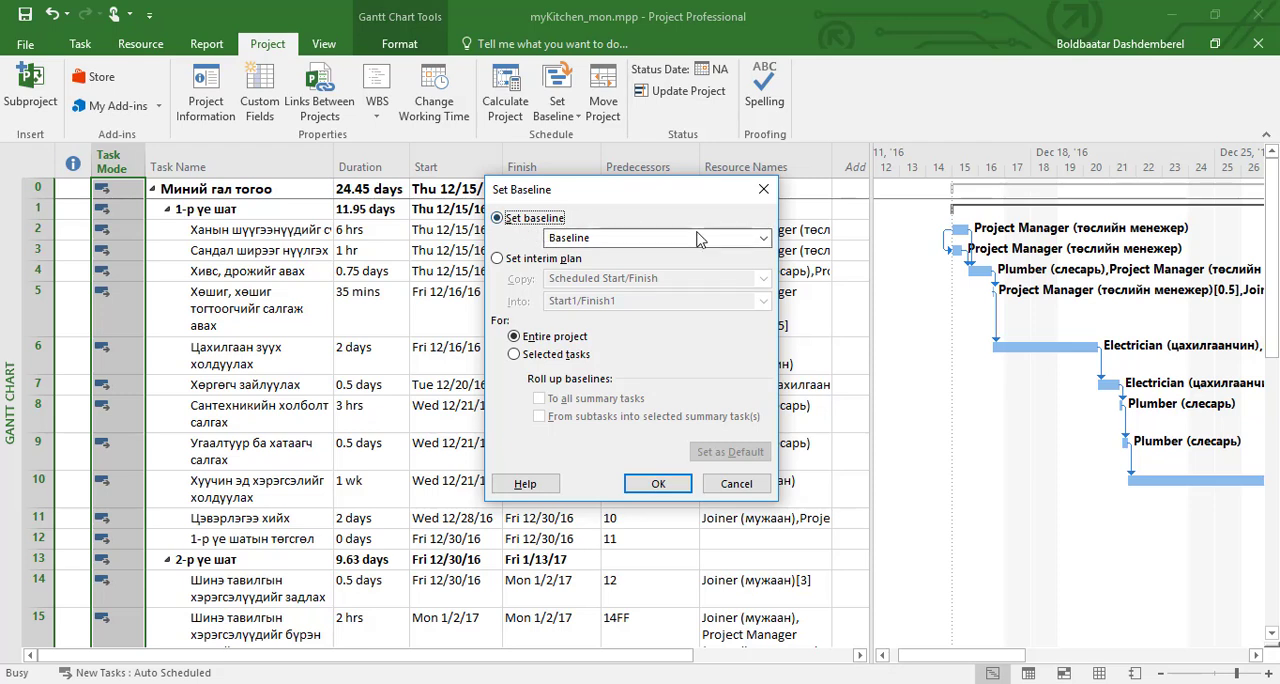
{"action": "left_click", "coordinate": [764, 240]}
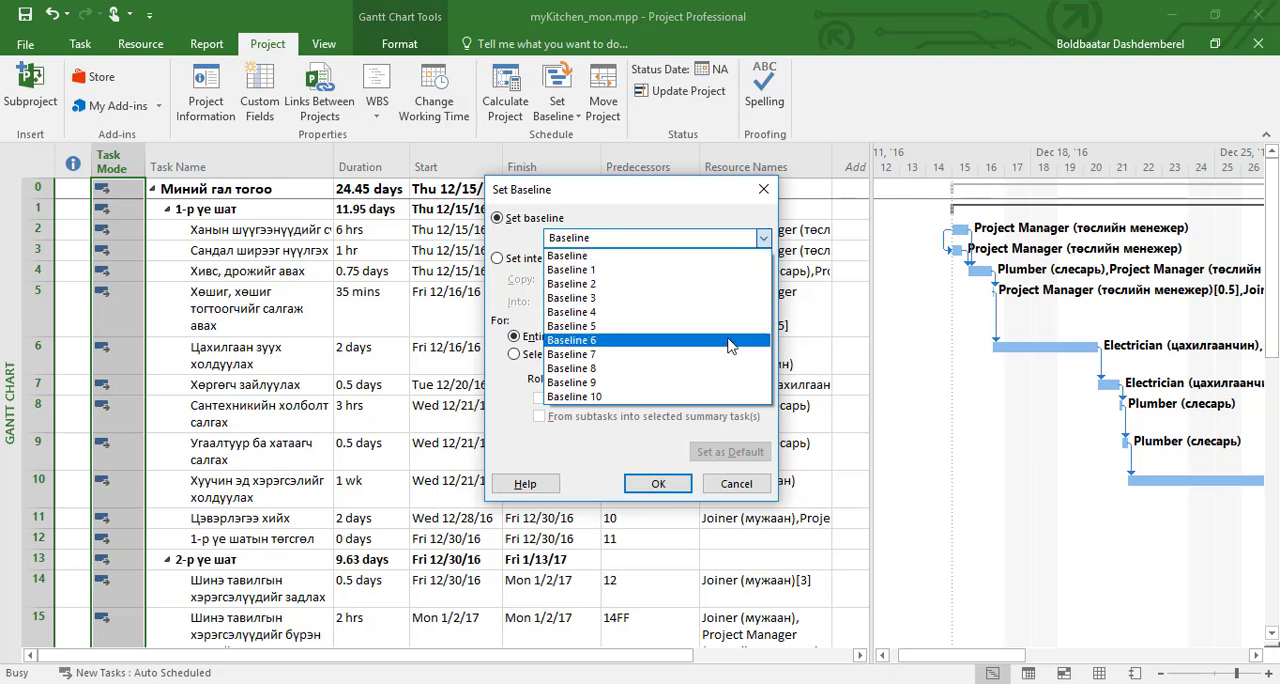
{"action": "left_click", "coordinate": [703, 257]}
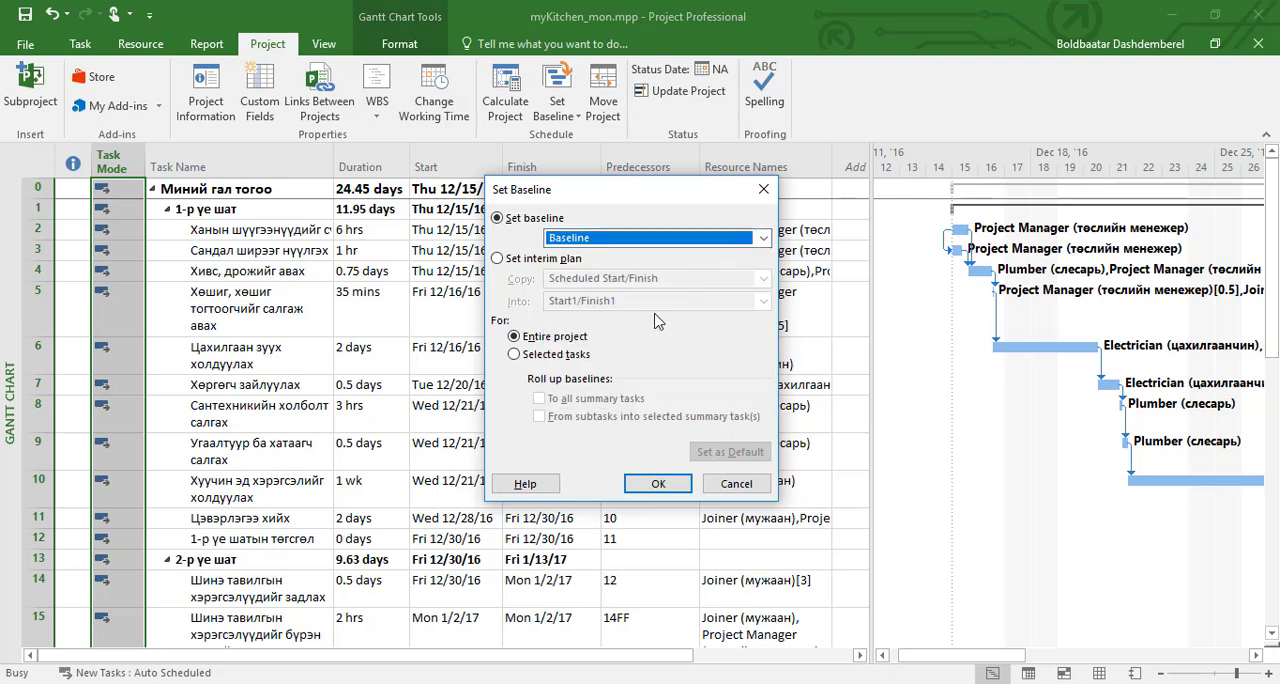
{"action": "left_click", "coordinate": [514, 354]}
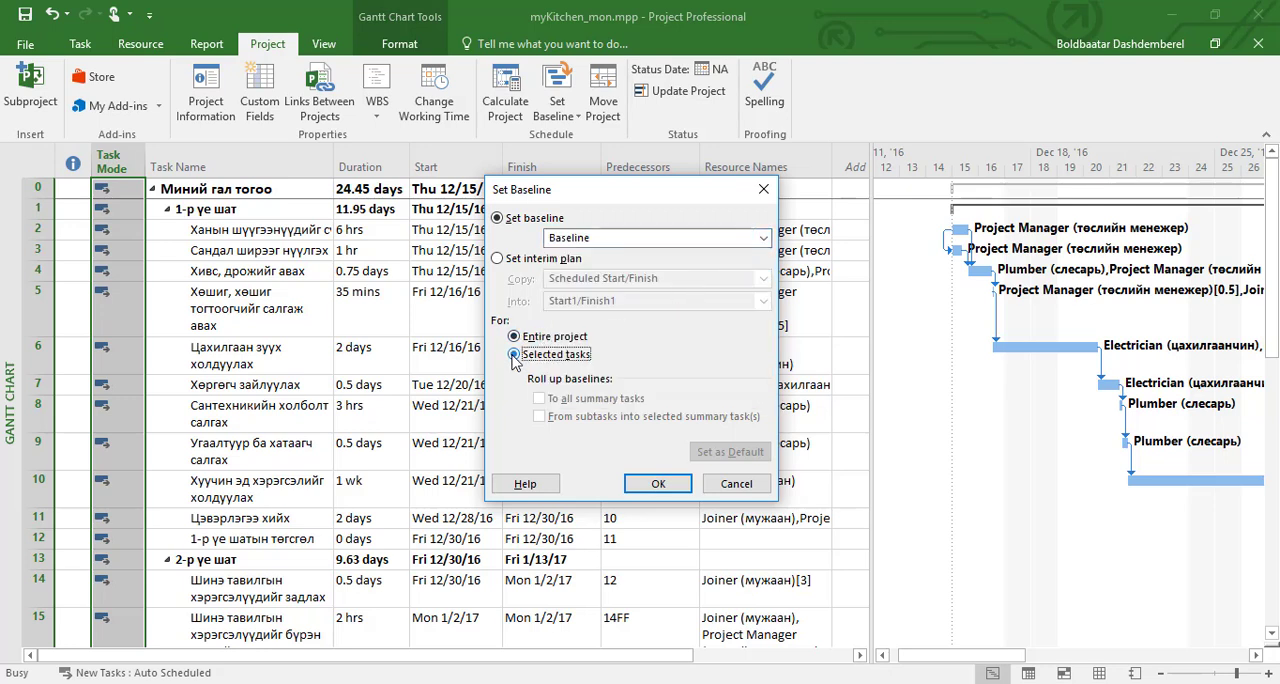
{"action": "left_click", "coordinate": [514, 337]}
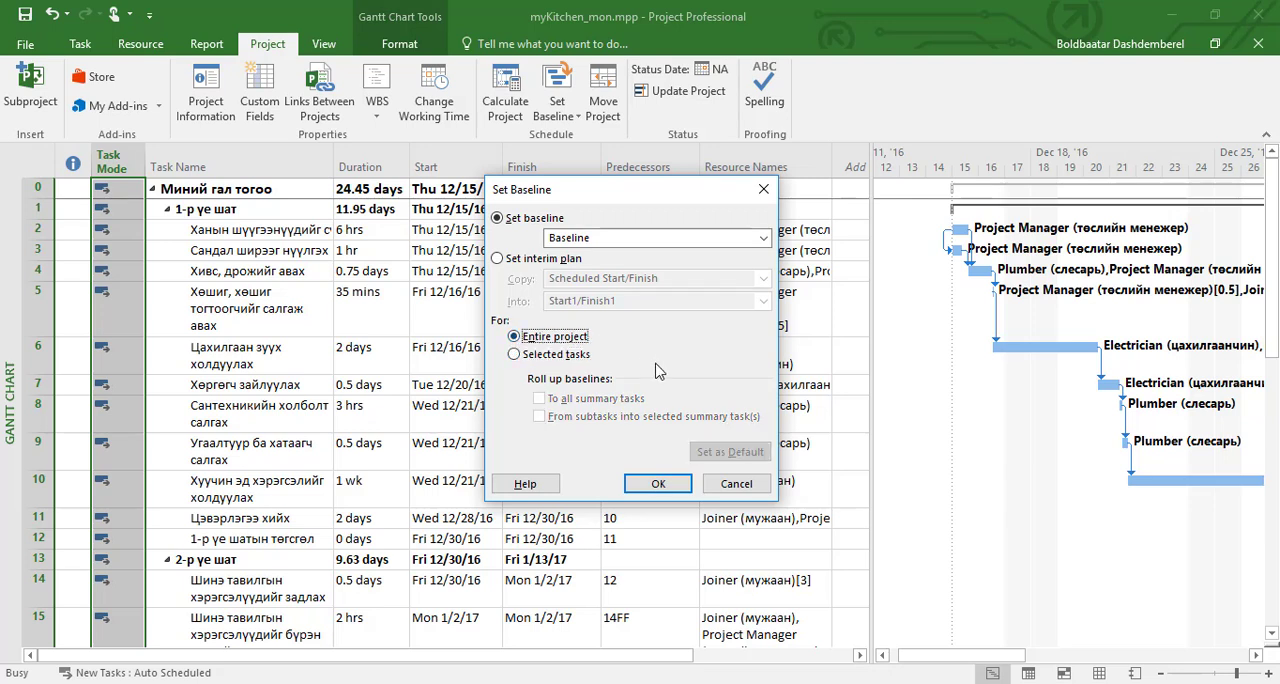
{"action": "left_click", "coordinate": [658, 485]}
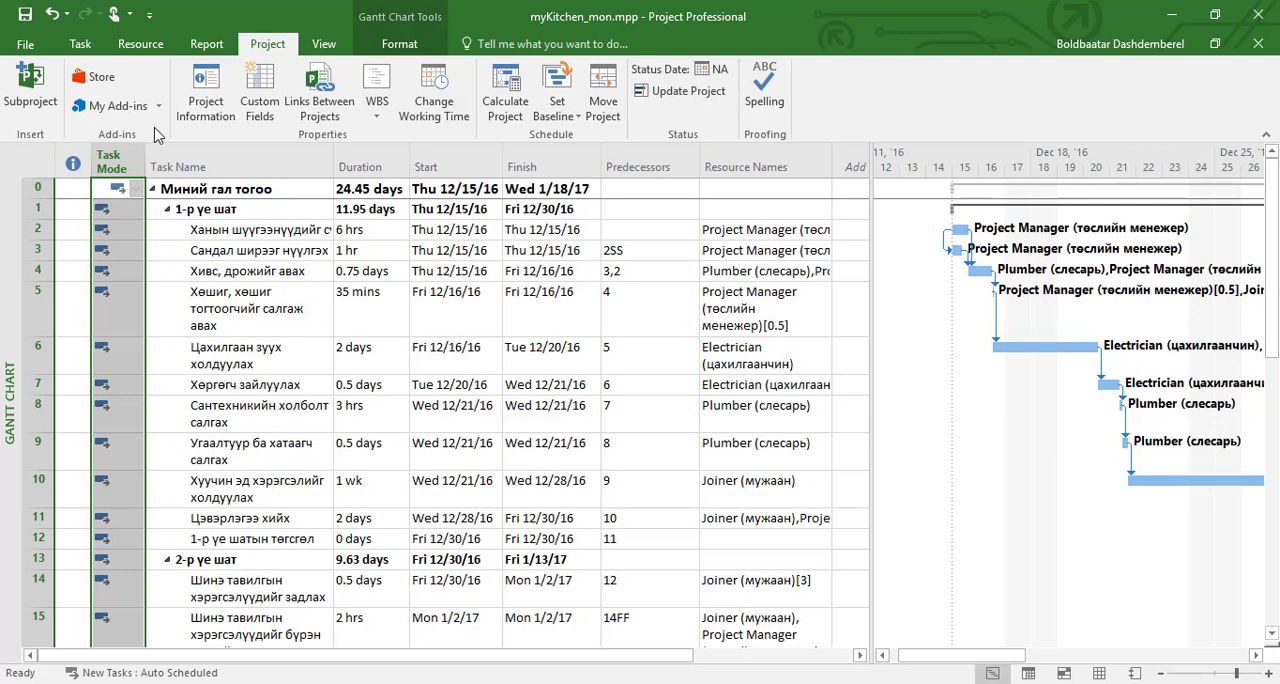
Step: Switch to the Tracking Gantt view, bring task 9 into view on the timeline, and select task 10's bar to compare it with its baseline
{"action": "left_click", "coordinate": [80, 44]}
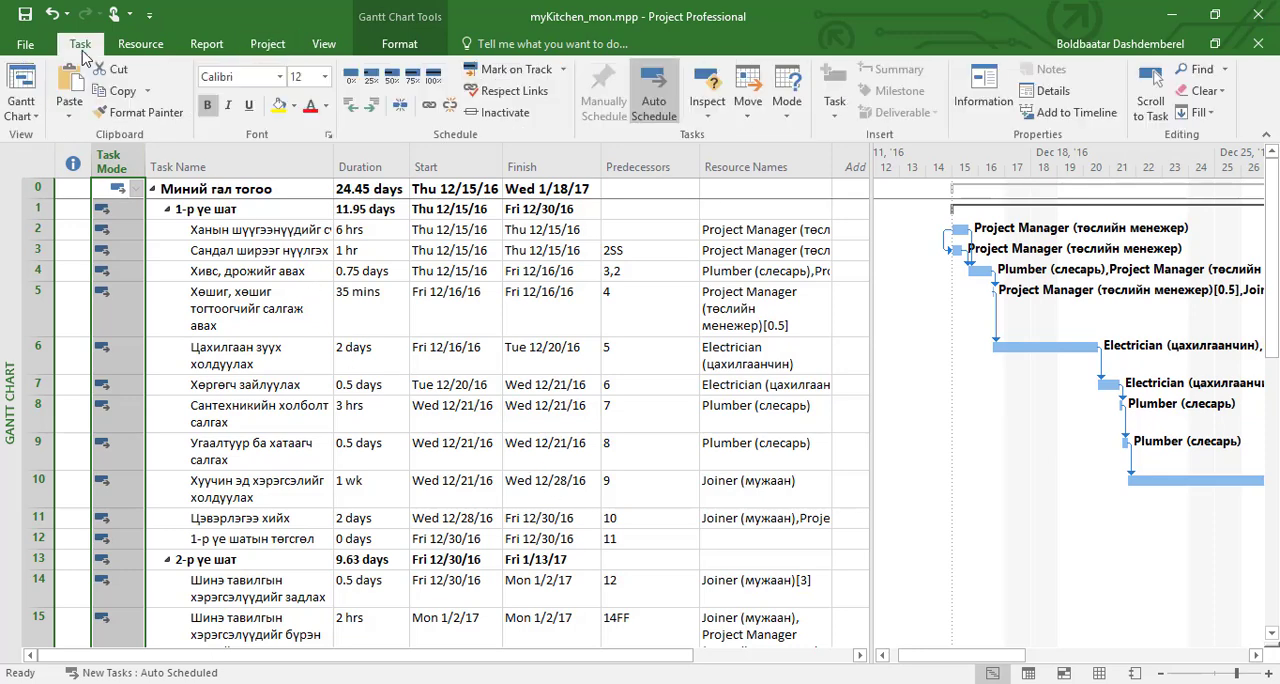
{"action": "left_click", "coordinate": [38, 116]}
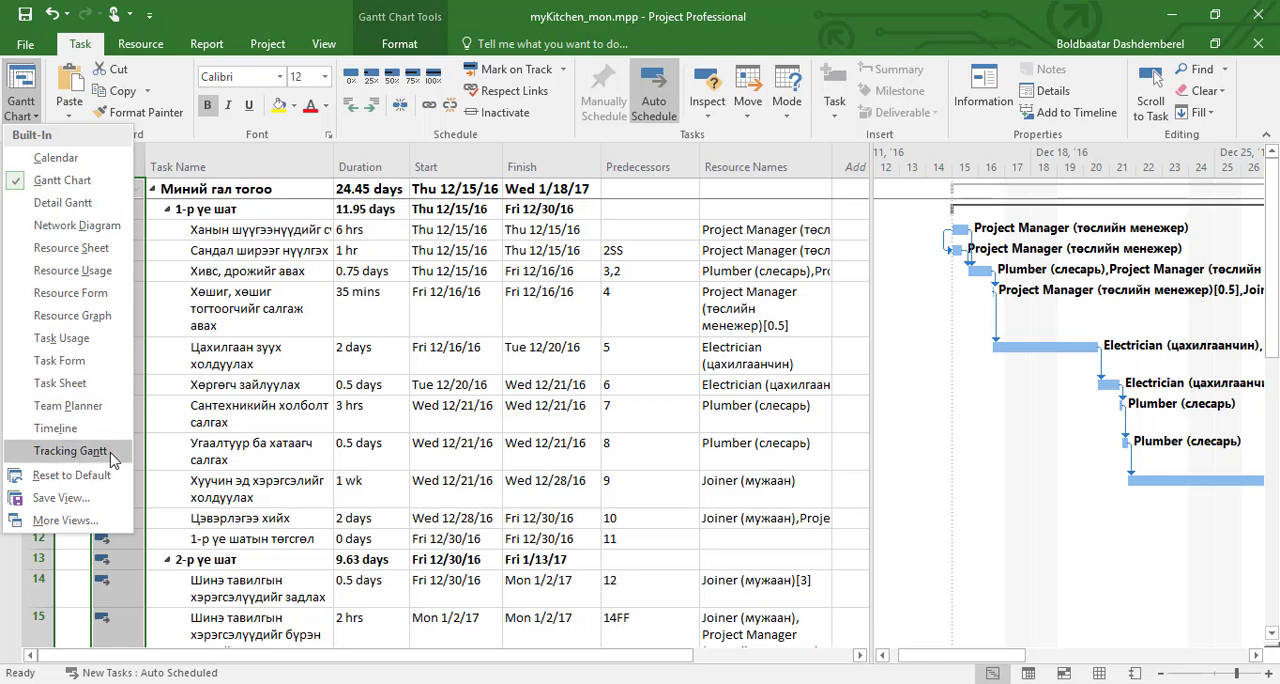
{"action": "left_click", "coordinate": [70, 451]}
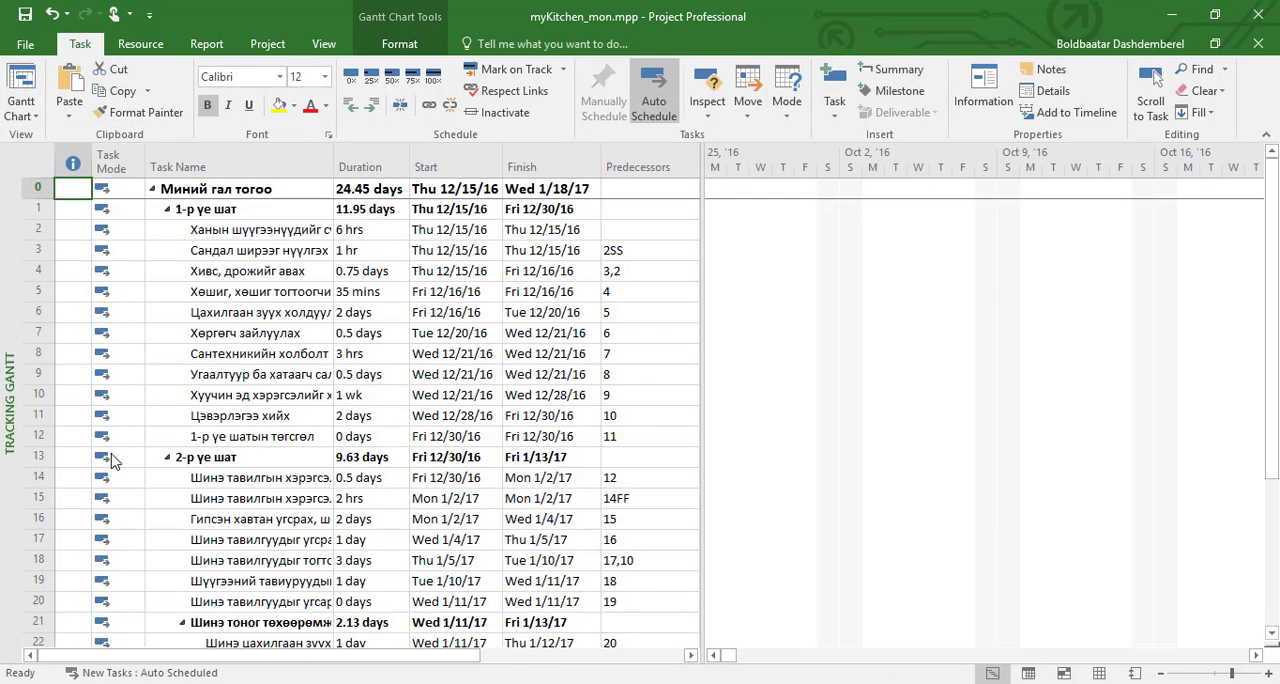
{"action": "right_click", "coordinate": [183, 371]}
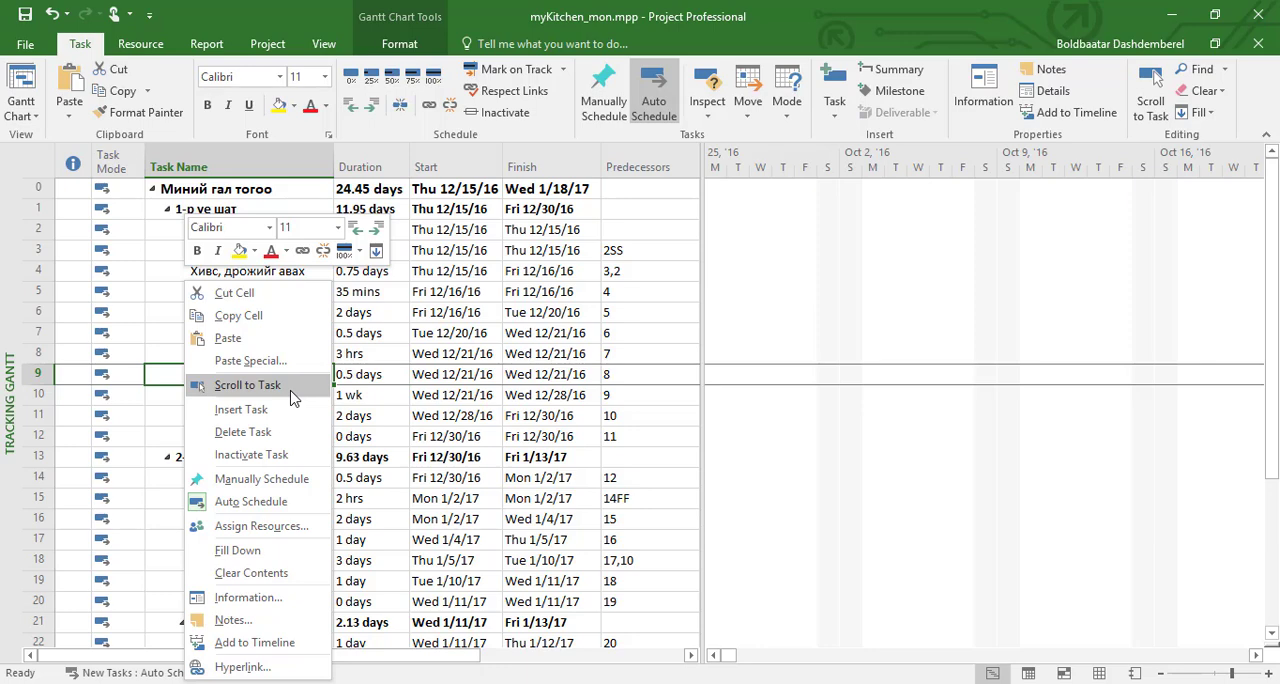
{"action": "left_click", "coordinate": [247, 385]}
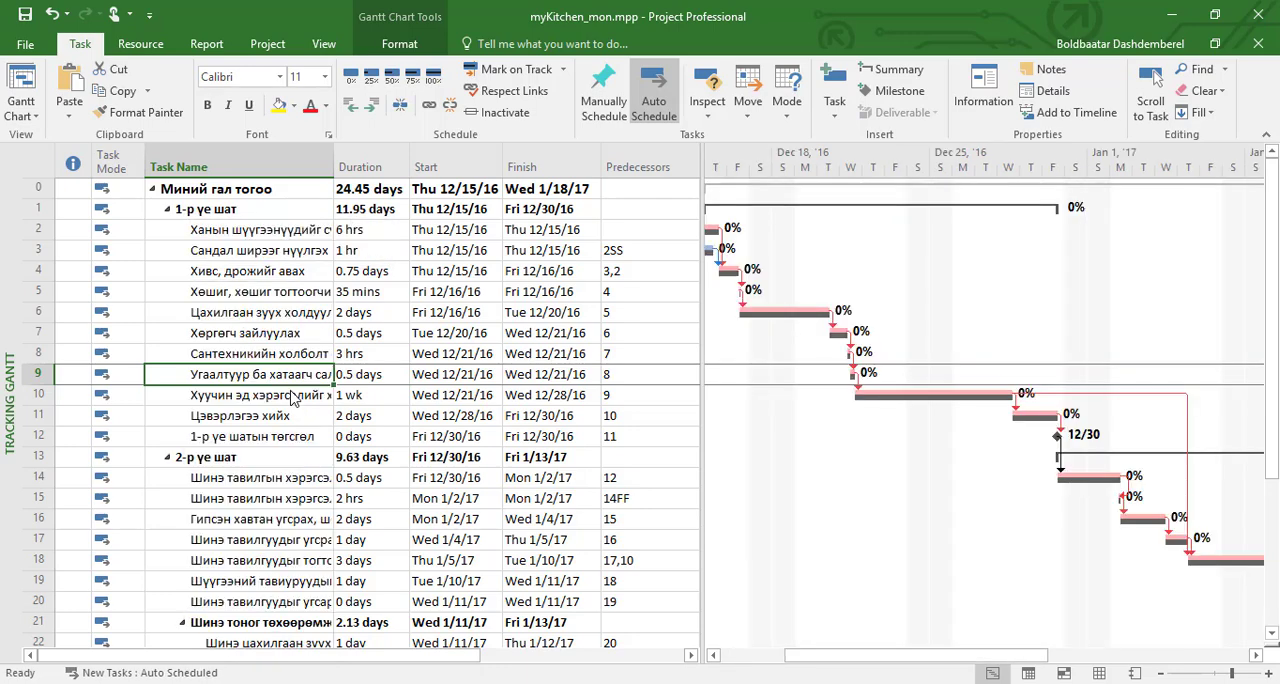
{"action": "left_click", "coordinate": [1268, 674]}
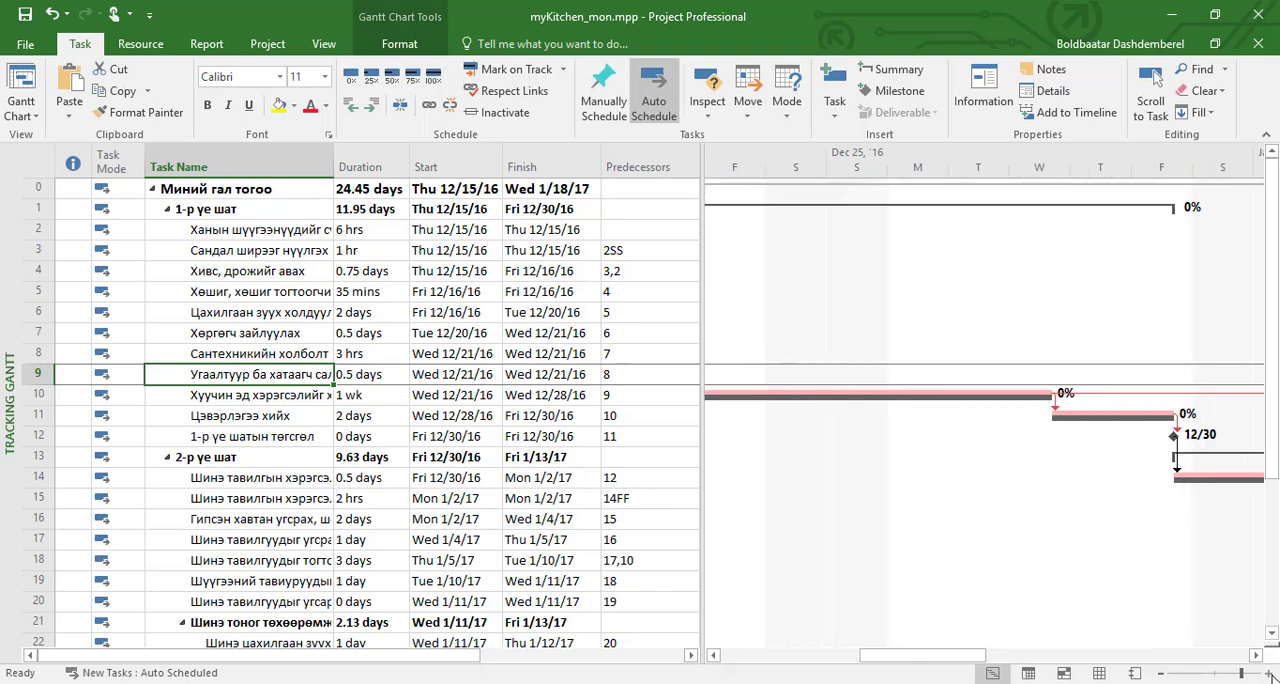
{"action": "left_click", "coordinate": [1161, 674]}
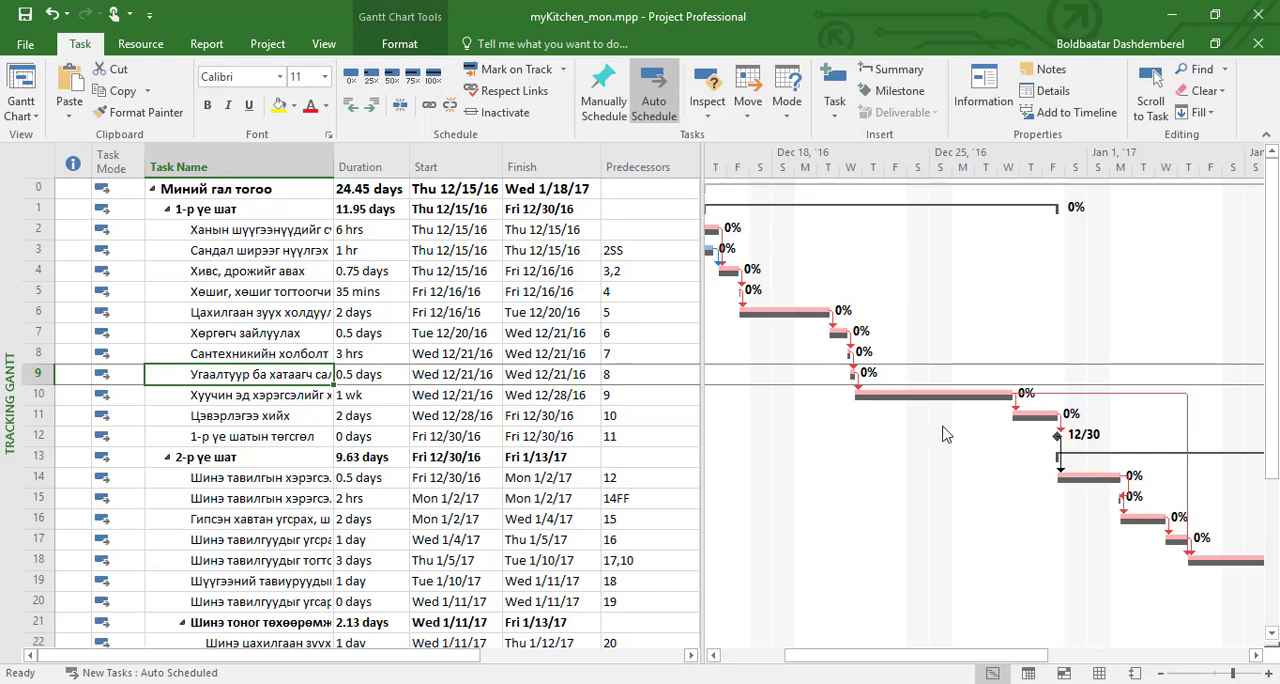
{"action": "left_click", "coordinate": [957, 394]}
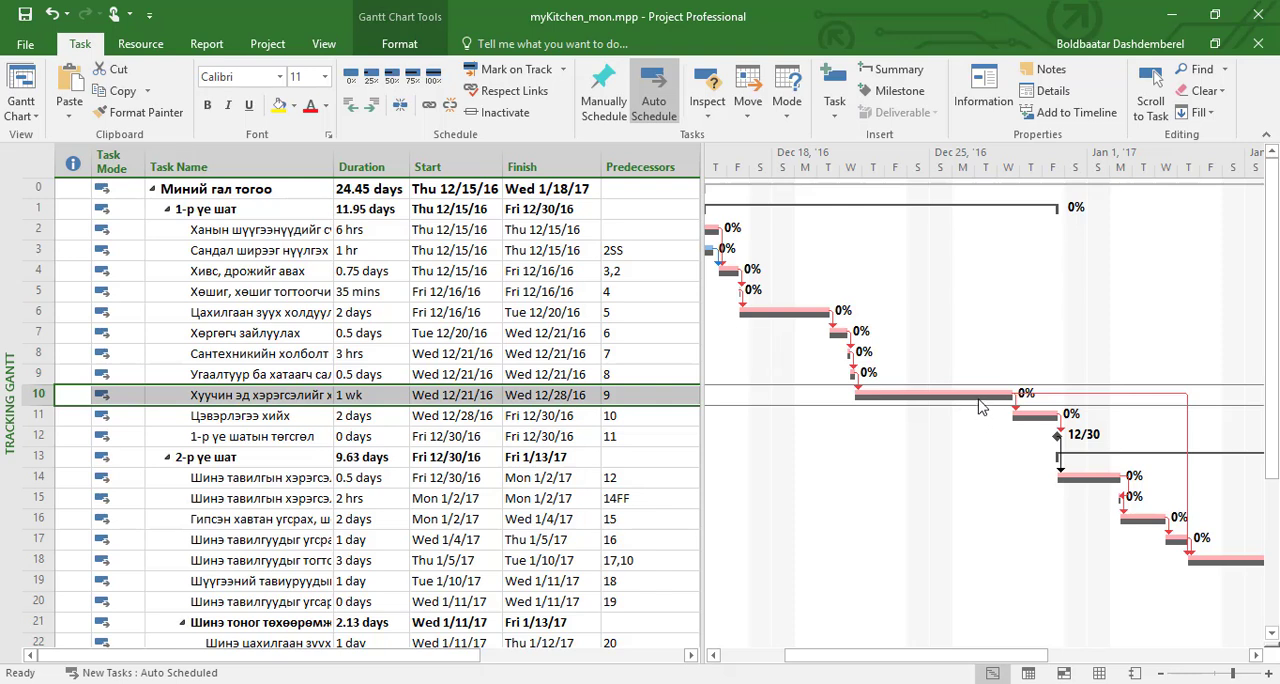
Step: Change the project's start date to 12/19/16 in the project information
{"action": "mouse_move", "coordinate": [979, 404]}
{"action": "left_click", "coordinate": [270, 48]}
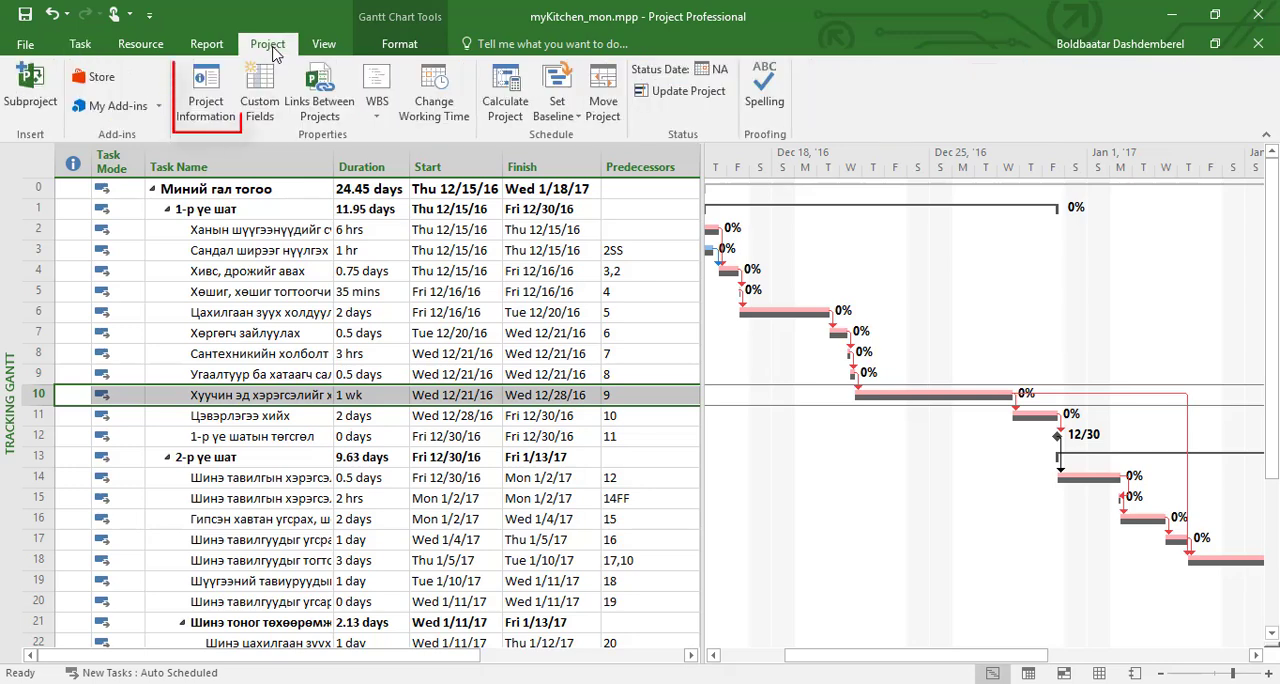
{"action": "left_click", "coordinate": [224, 114]}
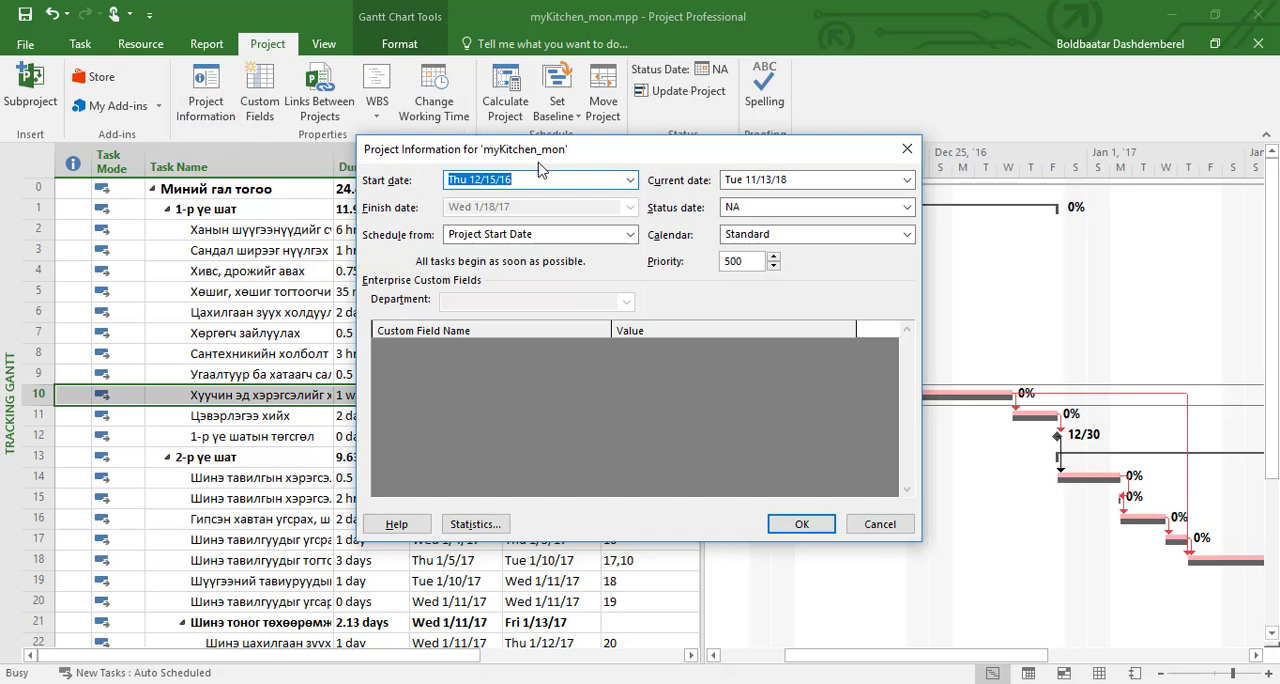
{"action": "left_click_drag", "start_coordinate": [540, 168], "coordinate": [688, 172]}
{"action": "left_click", "coordinate": [645, 190]}
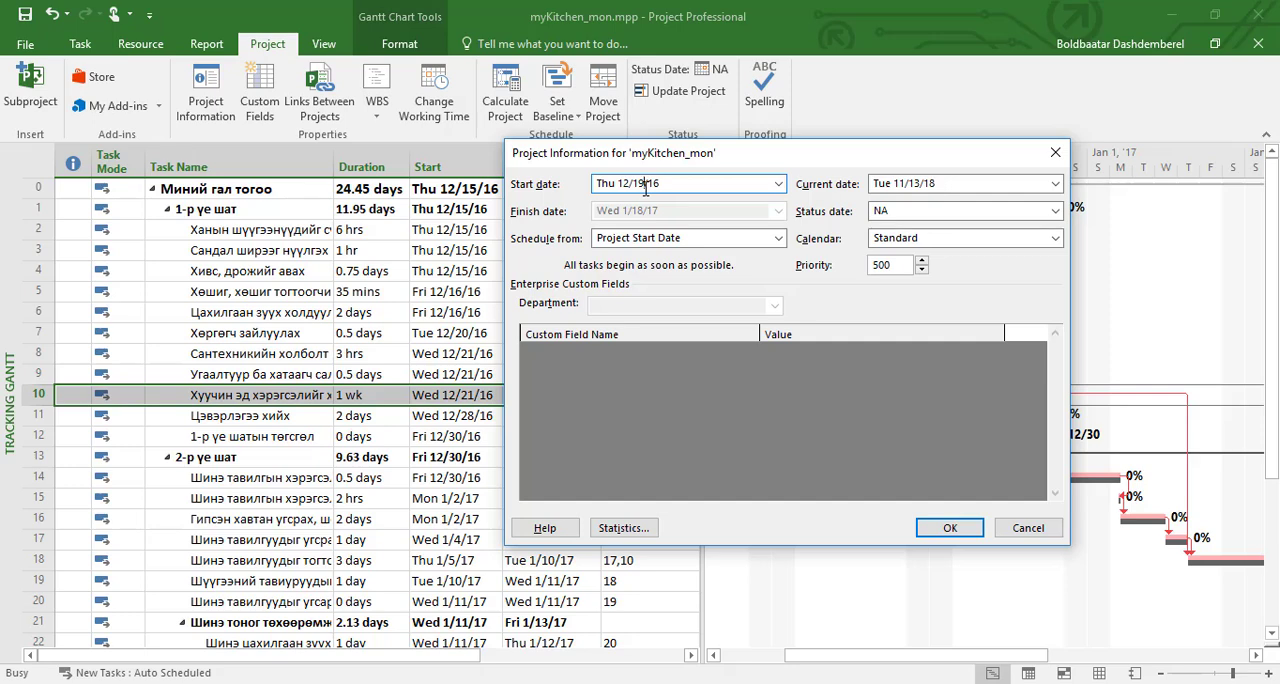
{"action": "left_click", "coordinate": [955, 530]}
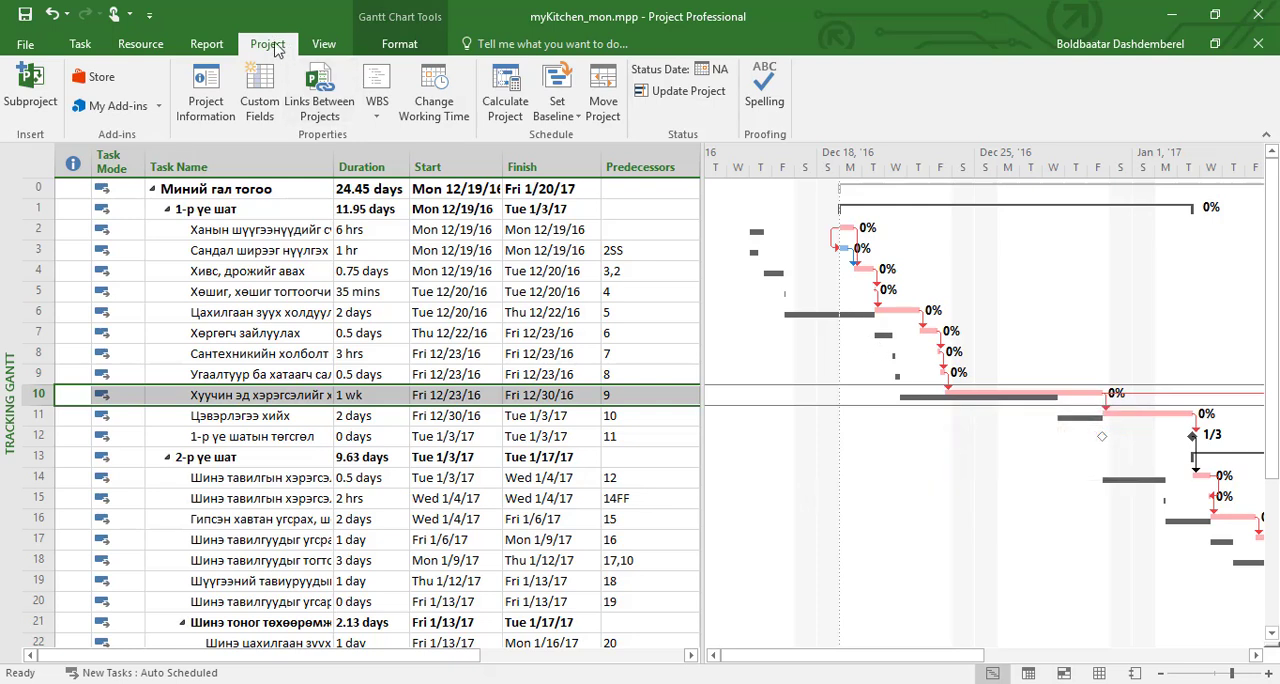
Step: Clear the saved baseline plan for the entire project and set a new Baseline for the entire project from the current schedule
{"action": "left_click", "coordinate": [572, 117]}
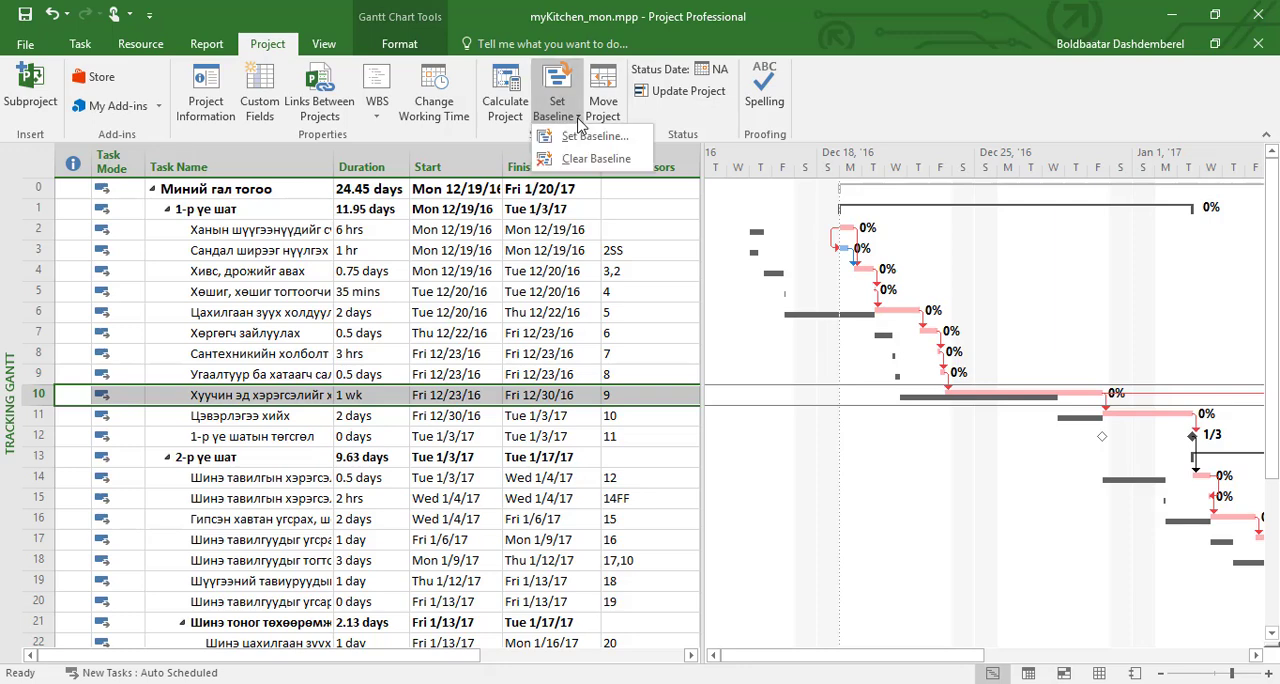
{"action": "left_click", "coordinate": [641, 164]}
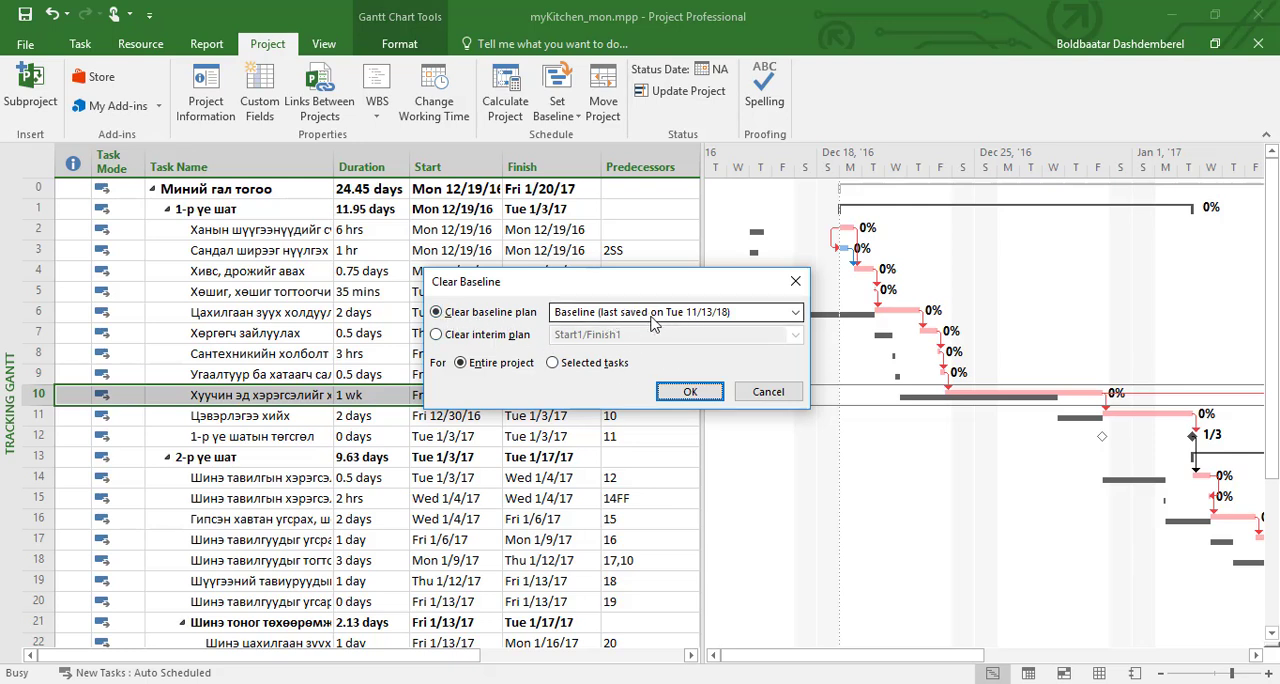
{"action": "left_click", "coordinate": [690, 391]}
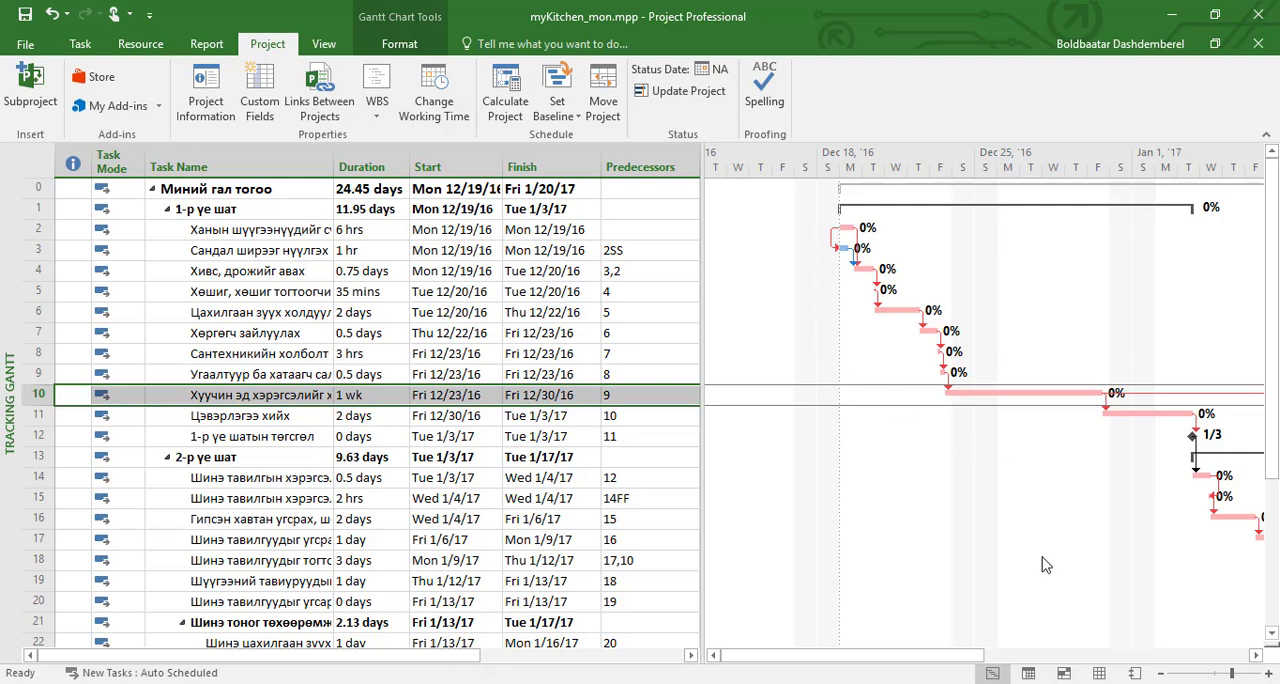
{"action": "left_click", "coordinate": [578, 117]}
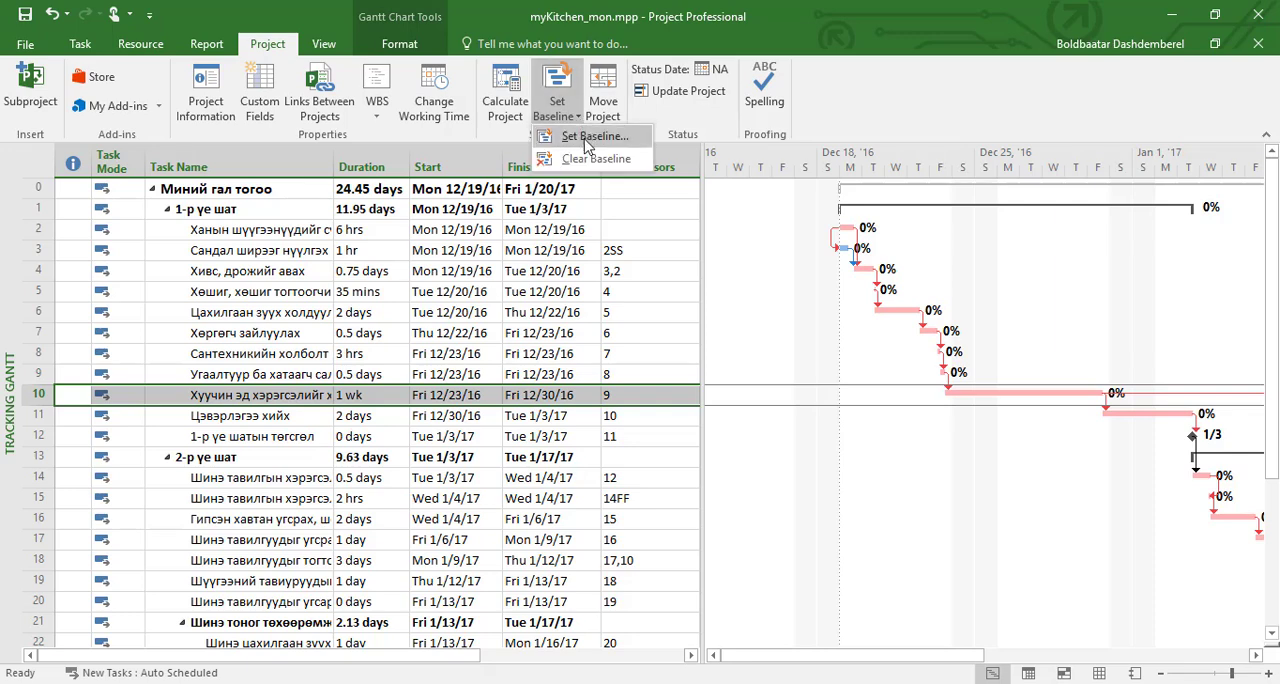
{"action": "left_click", "coordinate": [588, 140]}
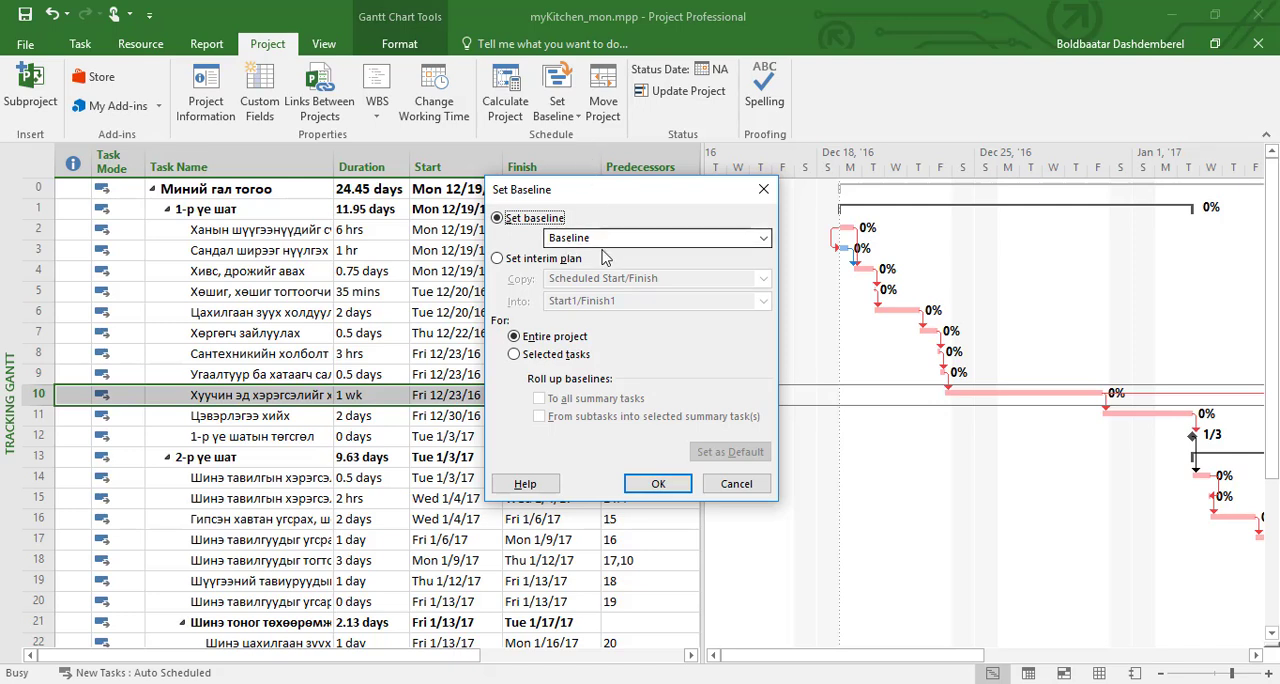
{"action": "left_click", "coordinate": [658, 484]}
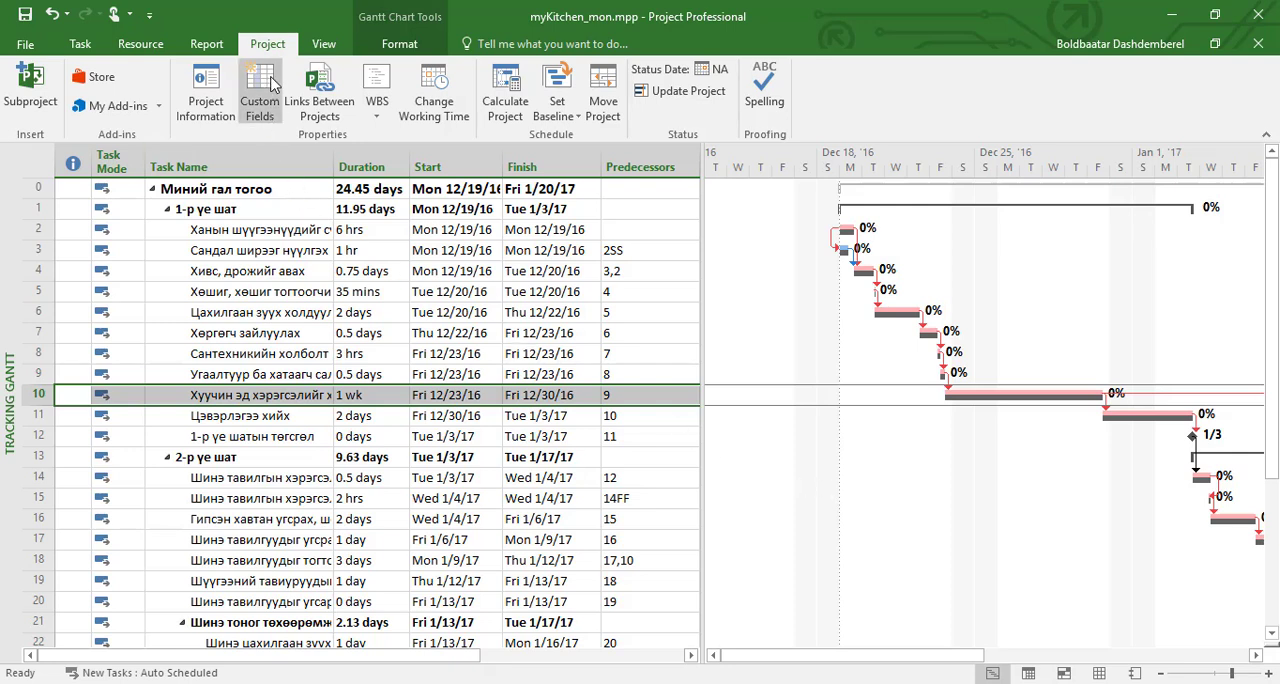
Step: Review the project statistics comparing current and baseline values, then close them
{"action": "left_click", "coordinate": [224, 114]}
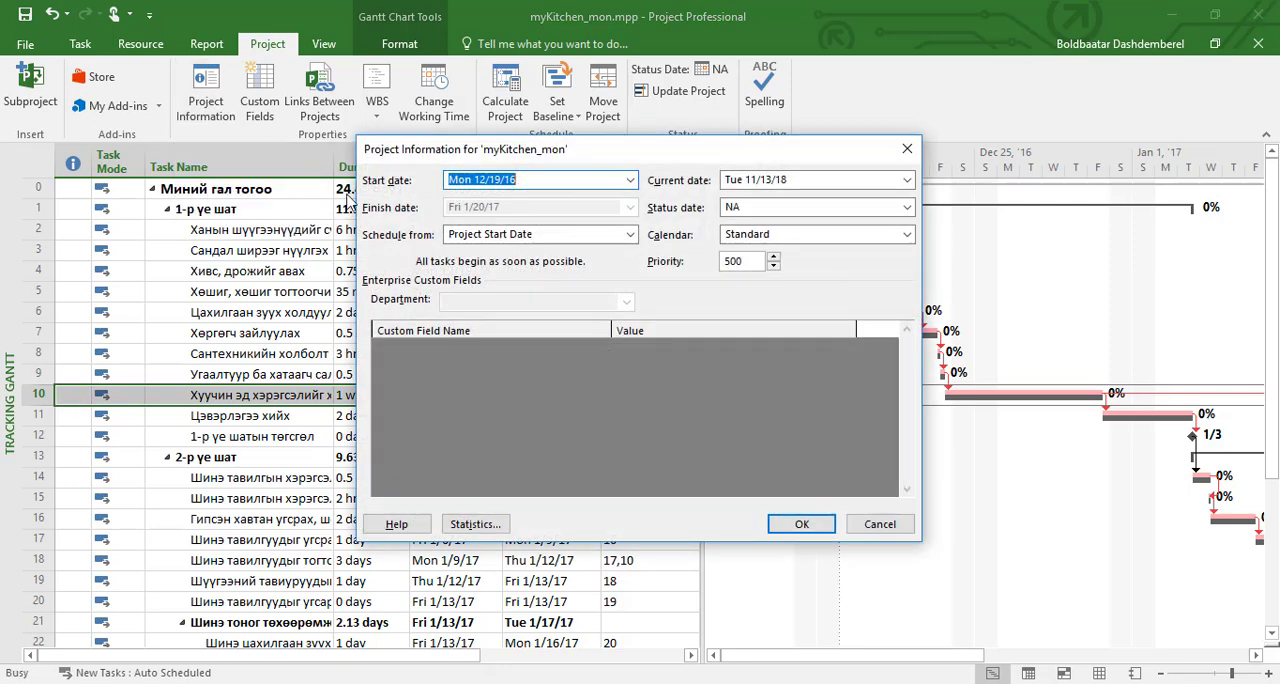
{"action": "left_click", "coordinate": [492, 535]}
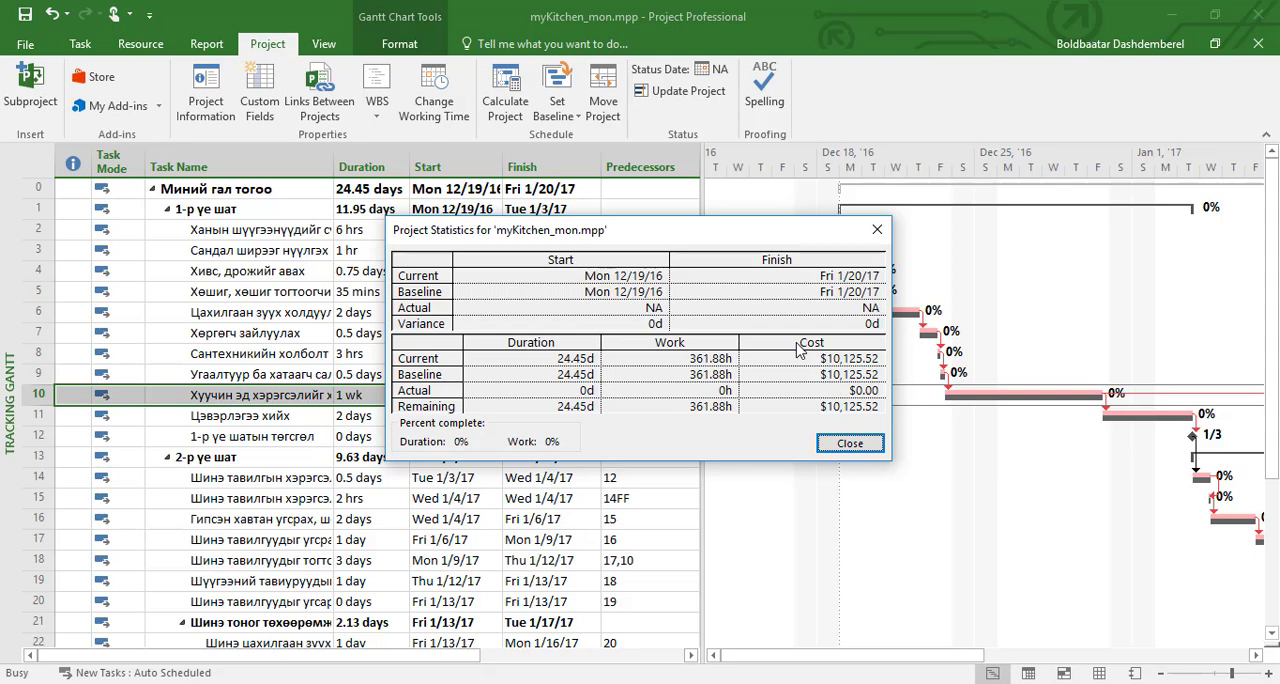
{"action": "left_click", "coordinate": [848, 445]}
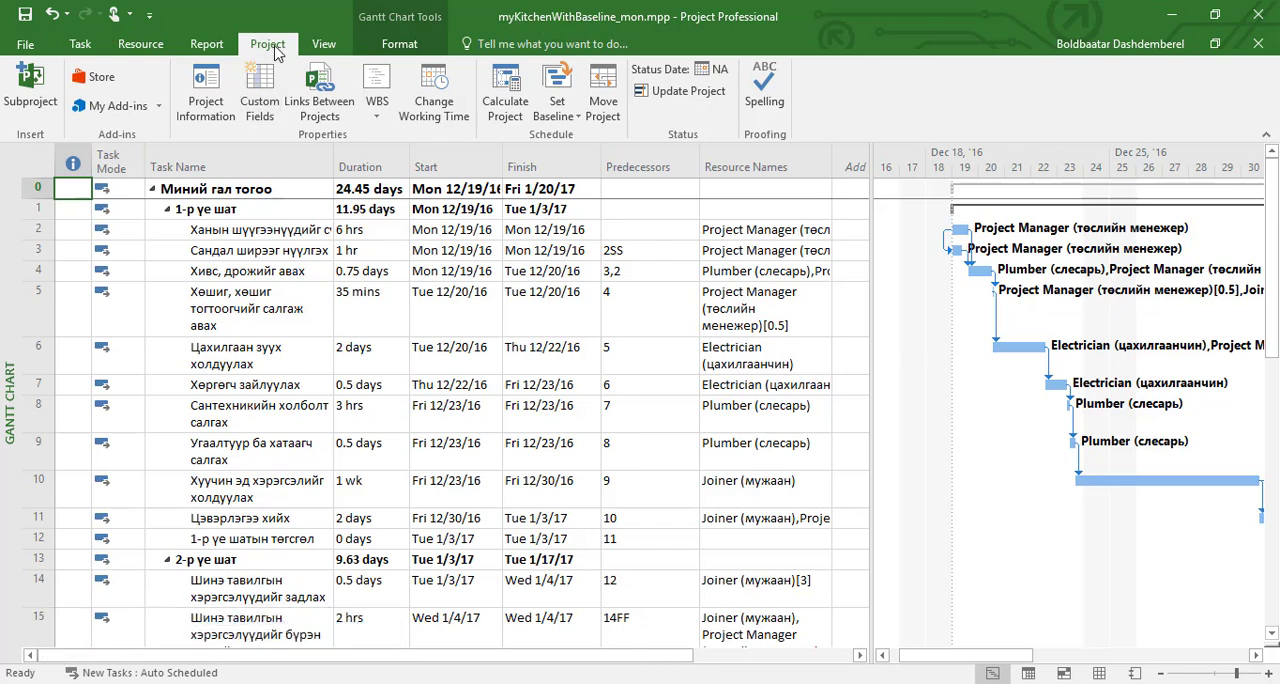
Step: In the myKitchenWithBaseline_mon project information, set the current date to 12/28/16 and the status date to 1/3/17
{"action": "left_click", "coordinate": [217, 96]}
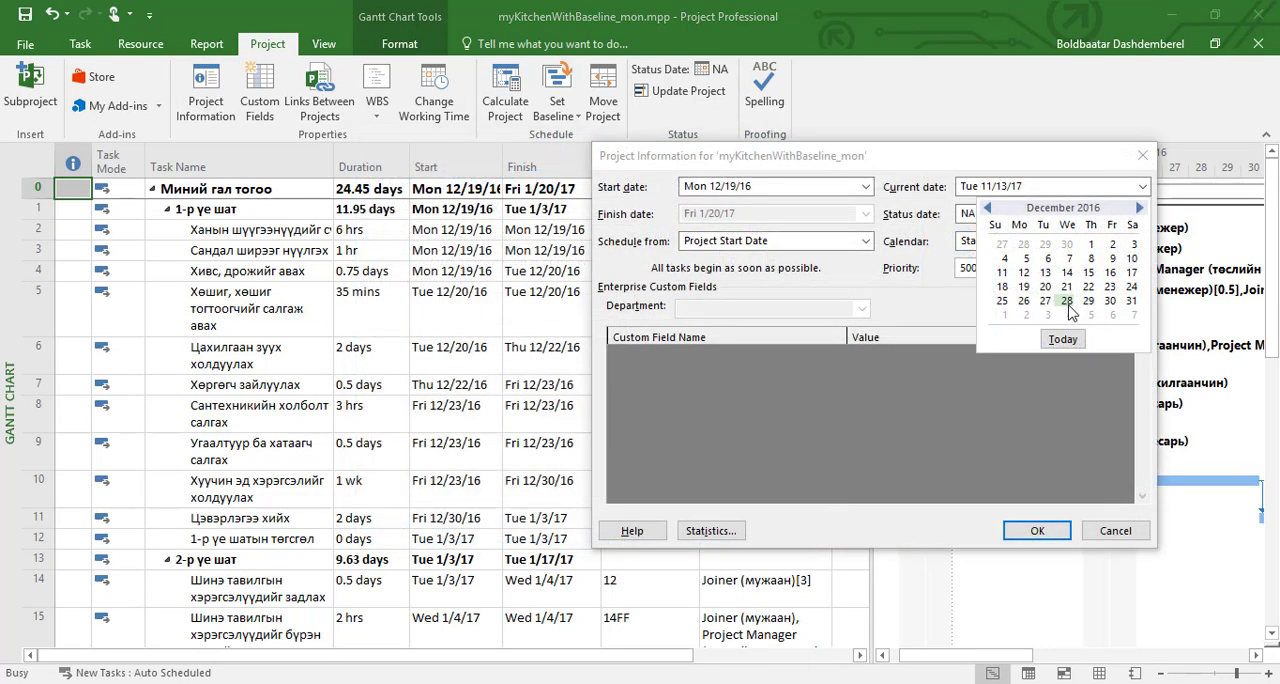
{"action": "left_click", "coordinate": [1067, 302]}
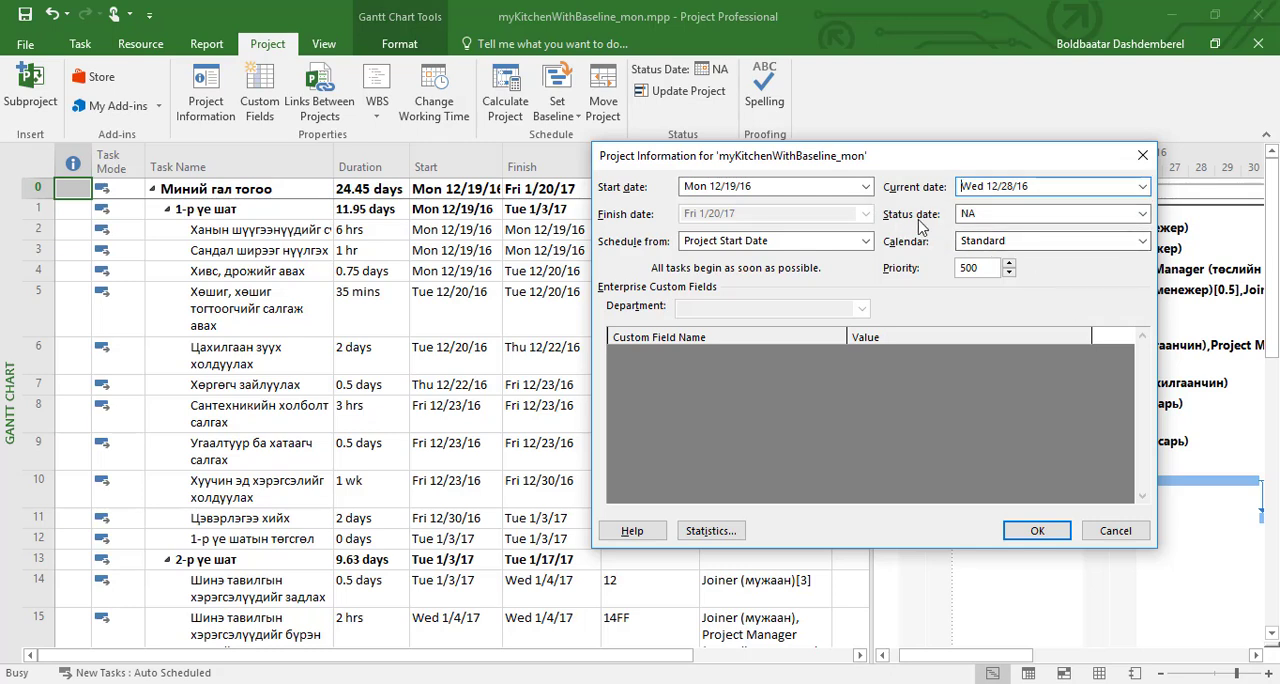
{"action": "left_click", "coordinate": [1142, 214]}
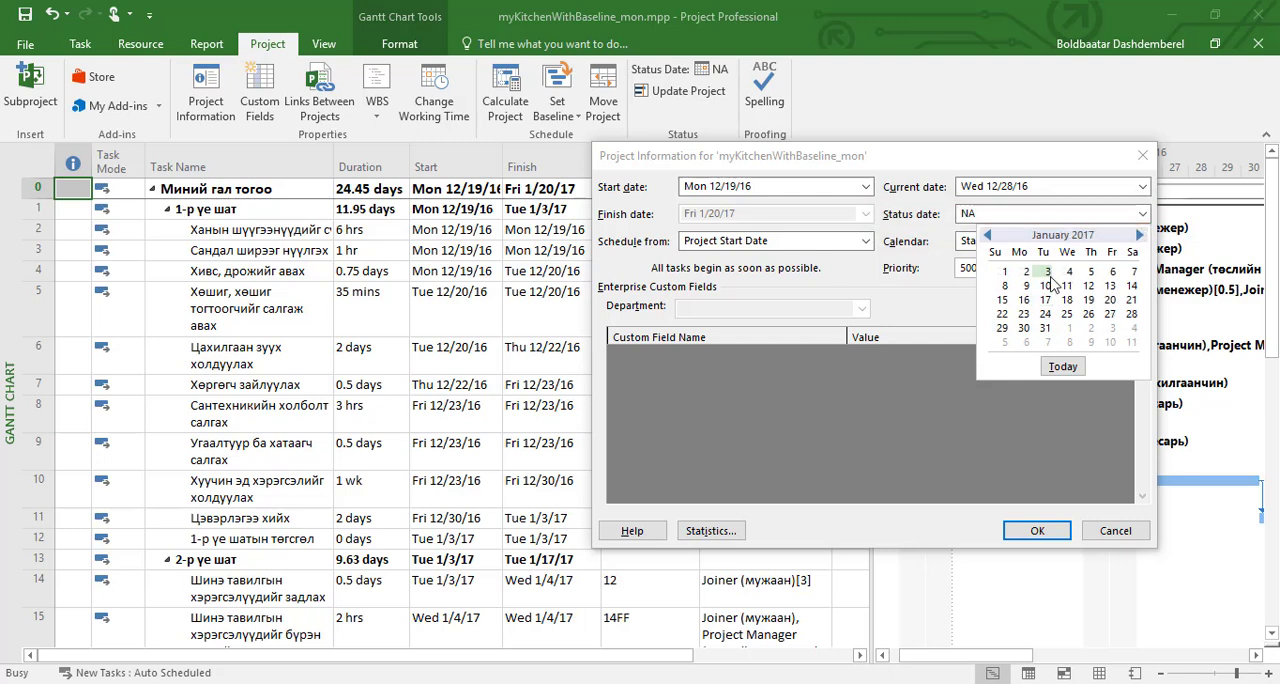
{"action": "left_click", "coordinate": [1049, 274]}
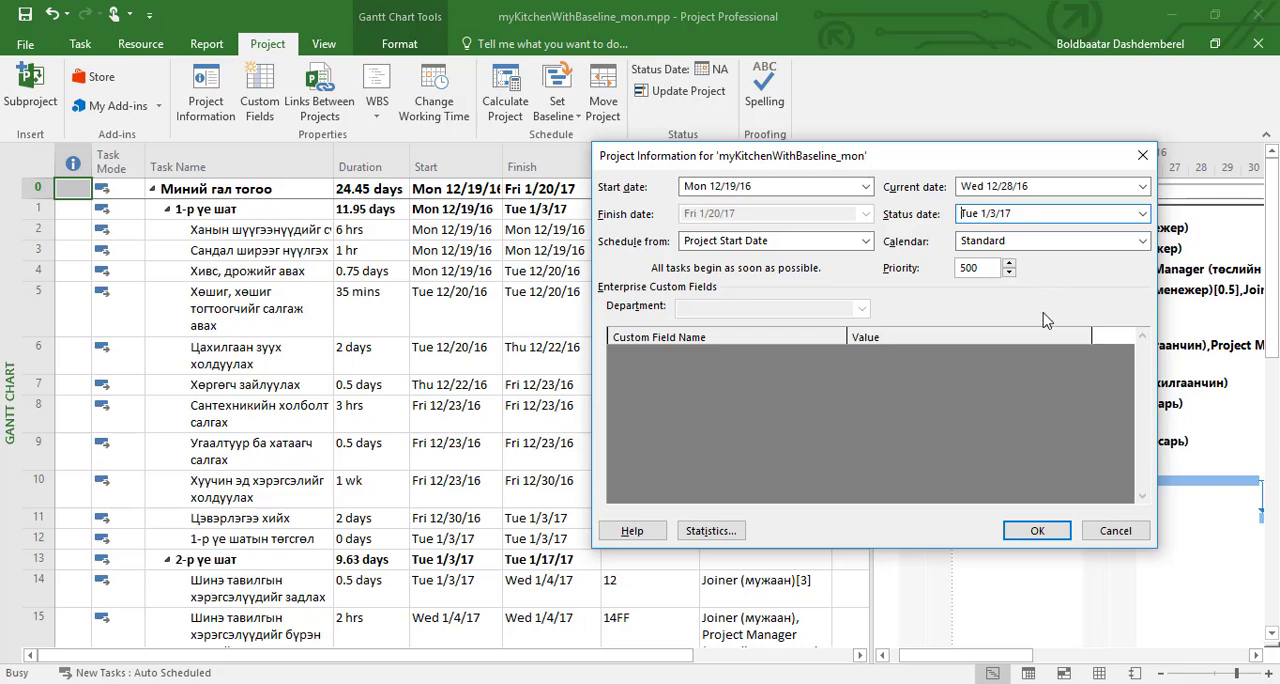
{"action": "left_click", "coordinate": [1030, 530]}
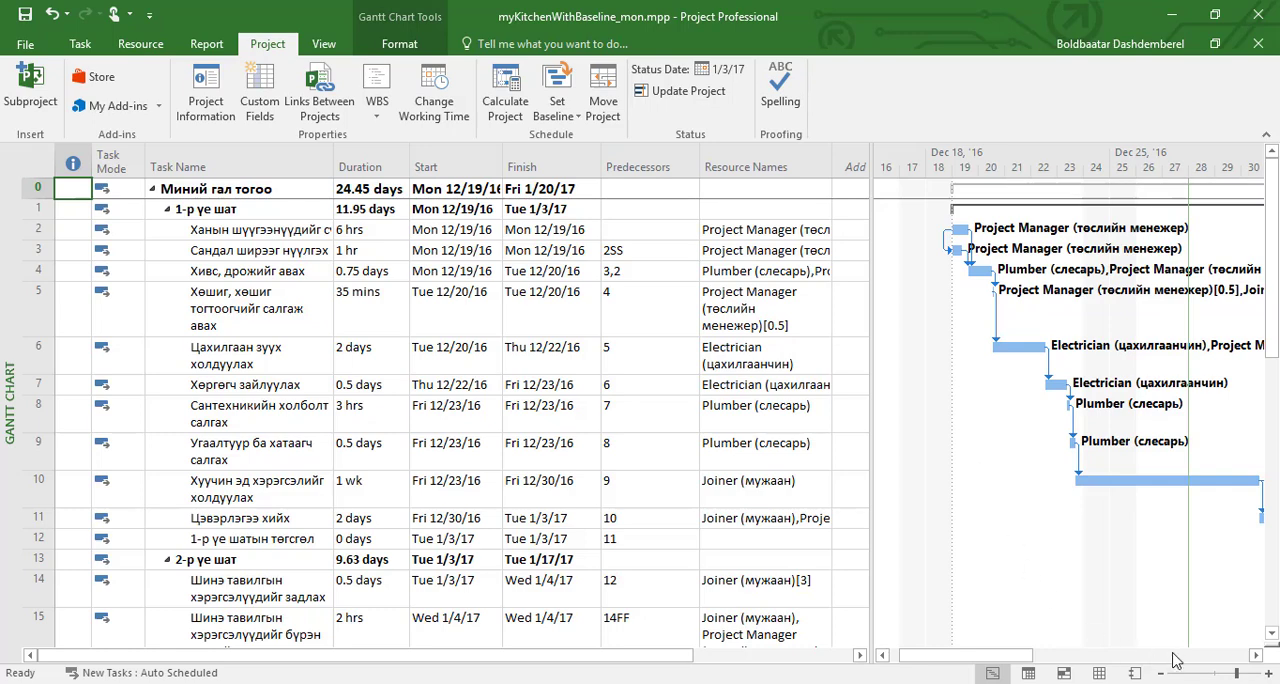
Step: Format the Current Date gridline of the Gantt chart as a short-dashed purple line
{"action": "left_click", "coordinate": [1256, 655]}
{"action": "left_click_drag", "start_coordinate": [1258, 655], "coordinate": [1258, 655]}
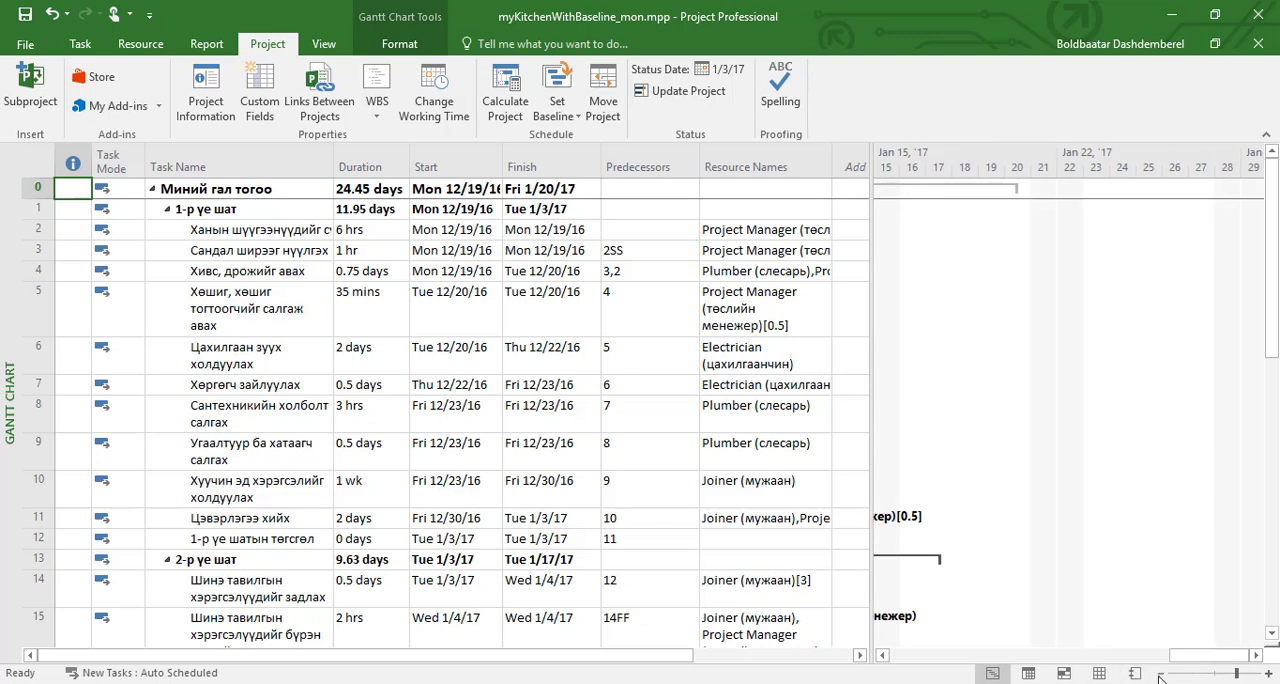
{"action": "left_click", "coordinate": [1160, 674]}
{"action": "left_click", "coordinate": [1160, 674]}
{"action": "left_click", "coordinate": [1160, 674]}
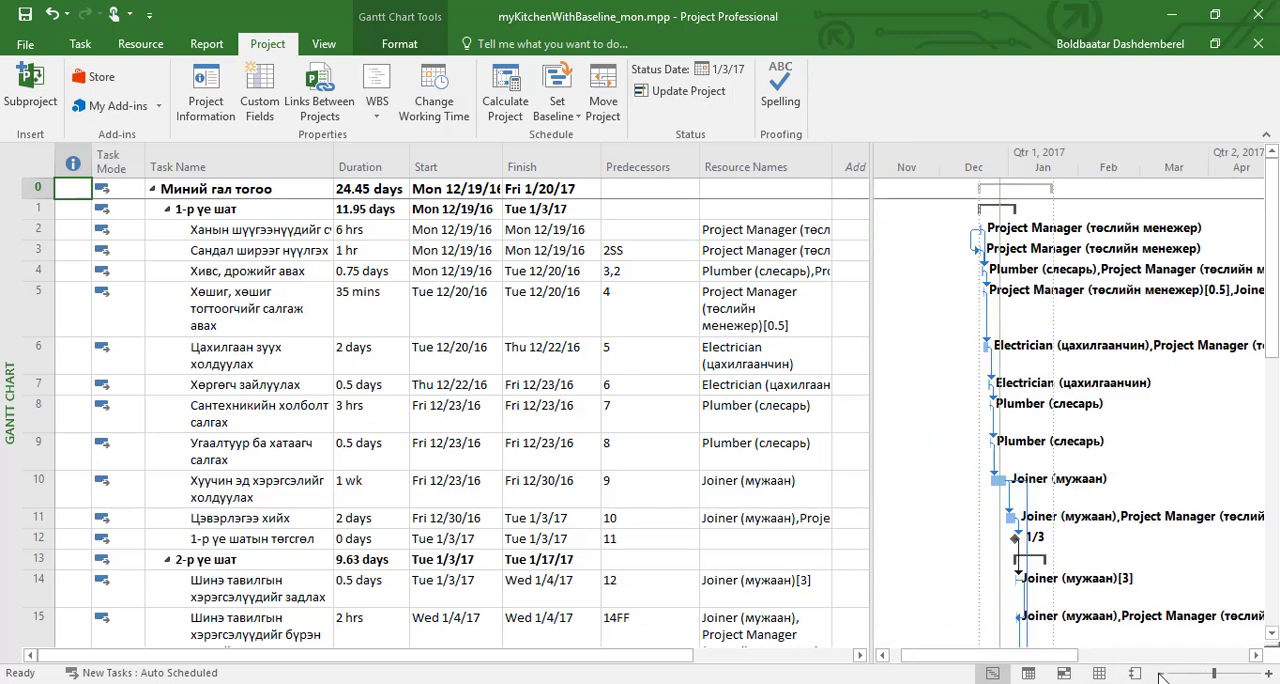
{"action": "left_click", "coordinate": [1267, 677]}
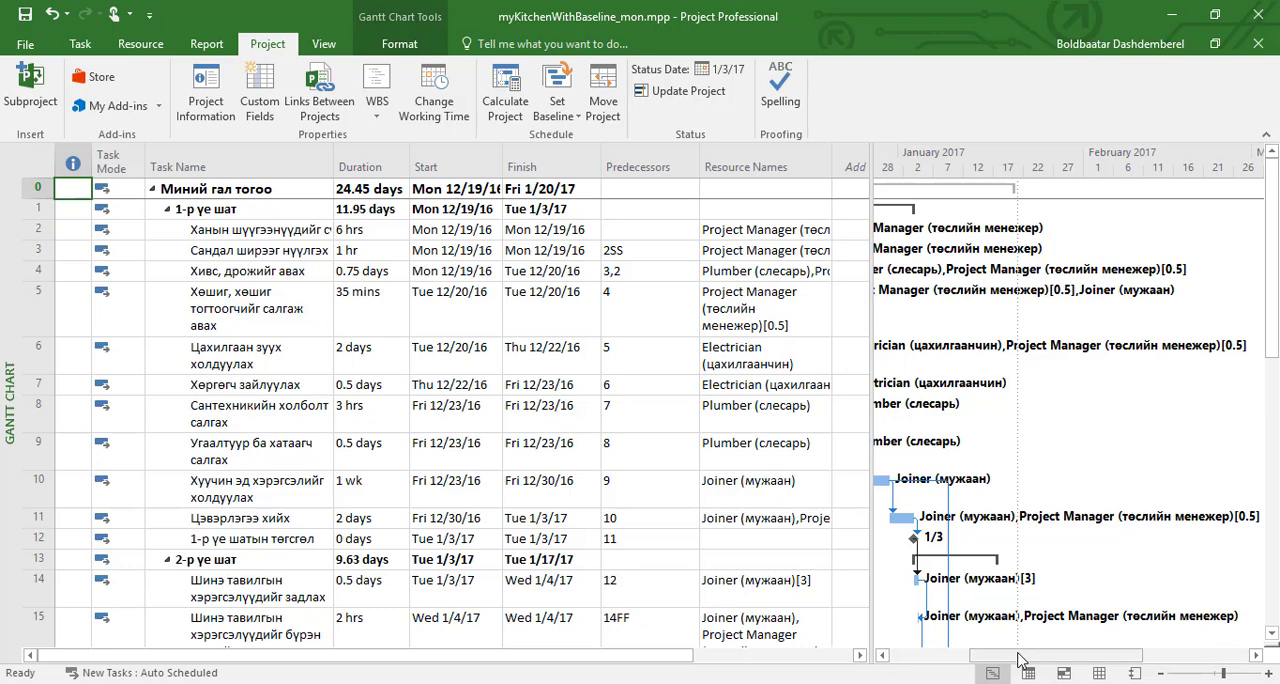
{"action": "left_click_drag", "start_coordinate": [1020, 660], "coordinate": [940, 662]}
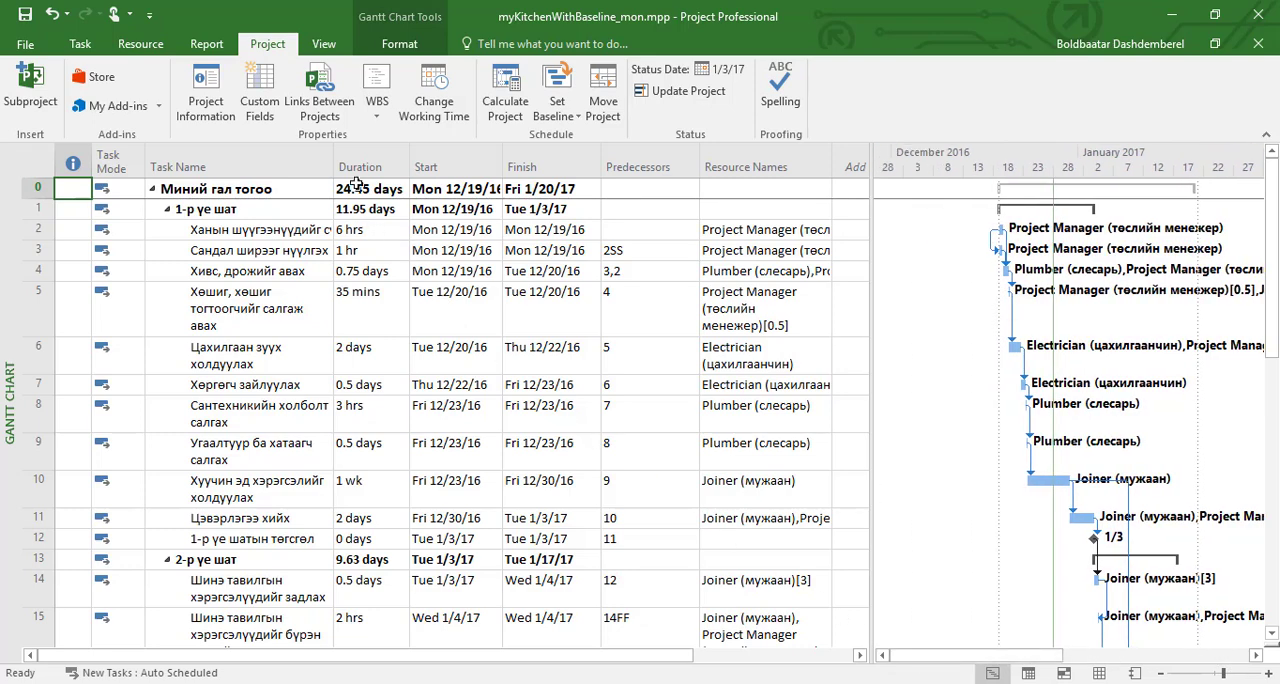
{"action": "left_click", "coordinate": [400, 44]}
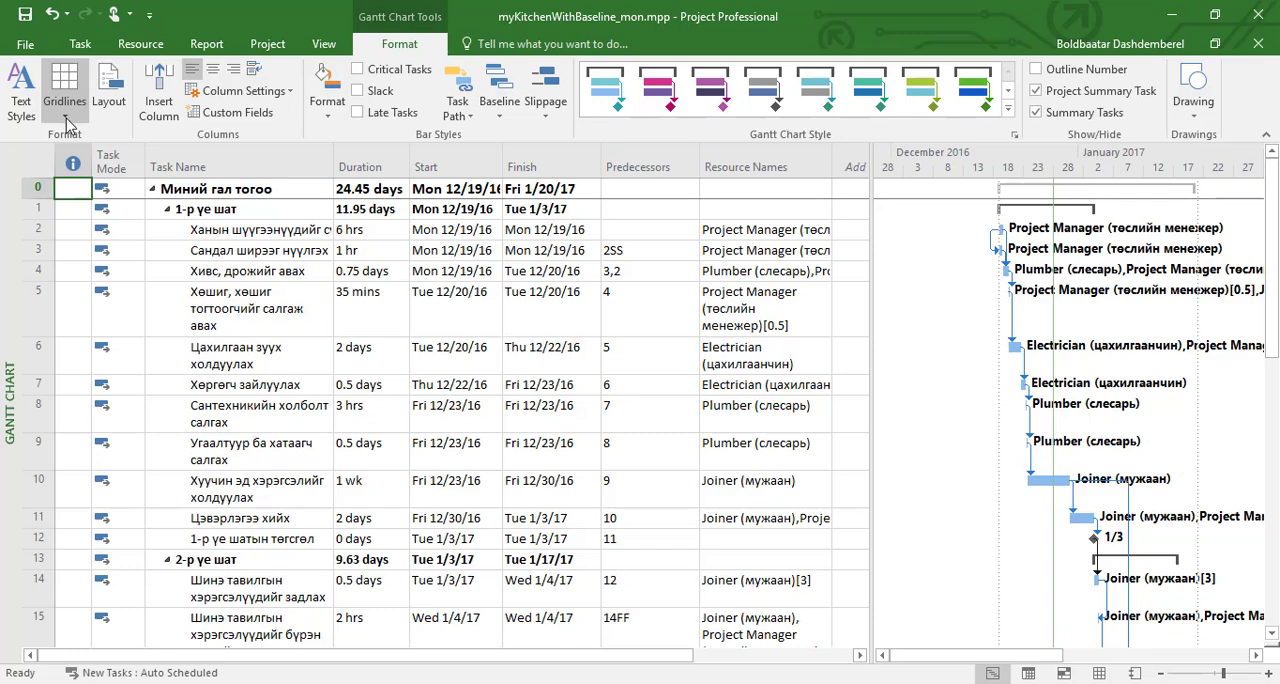
{"action": "left_click", "coordinate": [65, 118]}
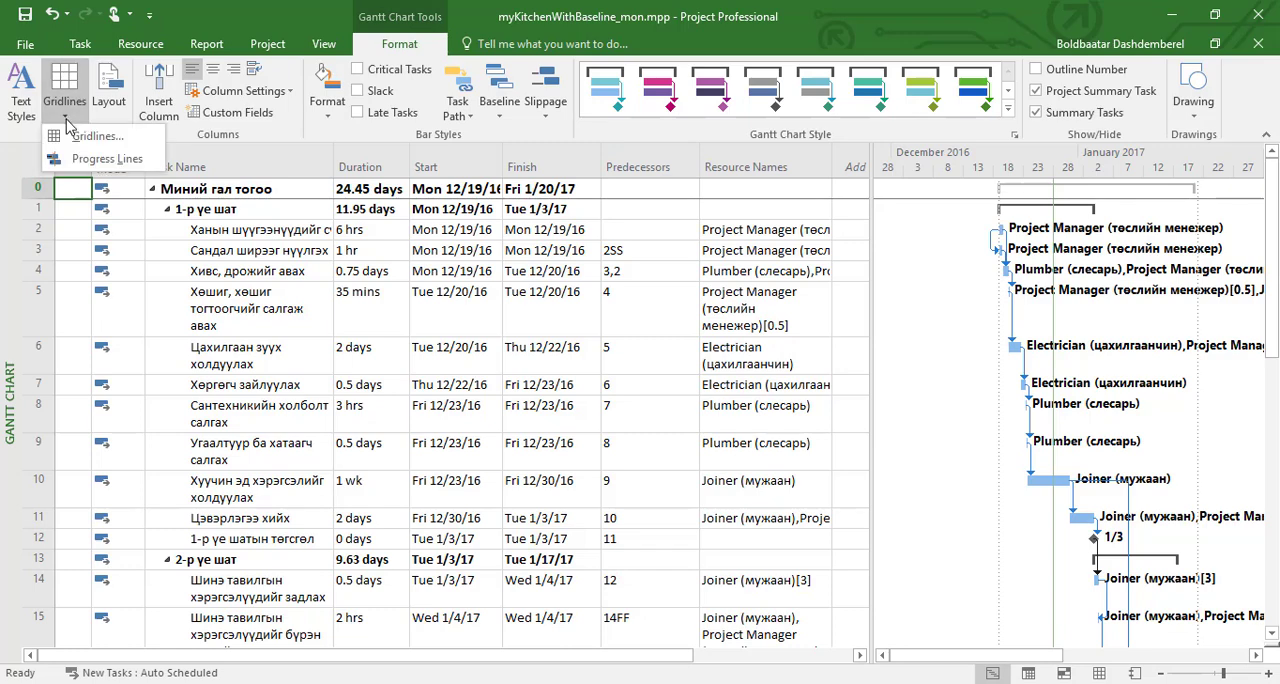
{"action": "left_click", "coordinate": [97, 136]}
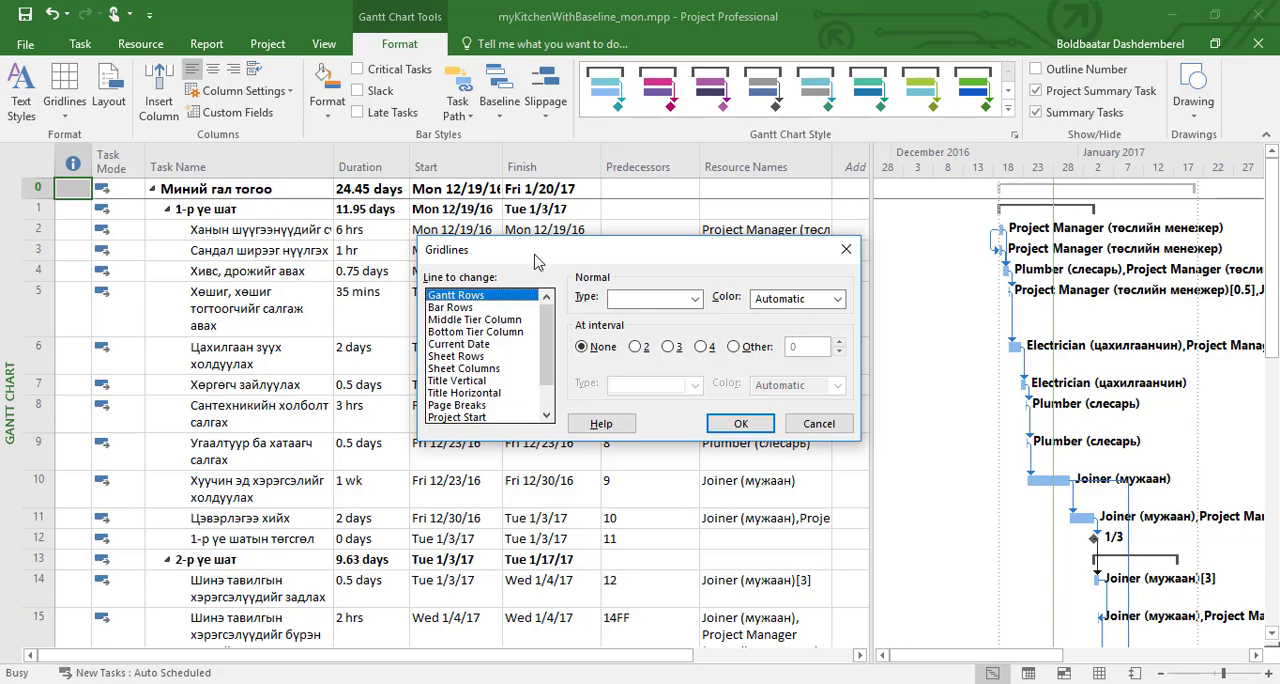
{"action": "left_click_drag", "start_coordinate": [543, 261], "coordinate": [561, 258]}
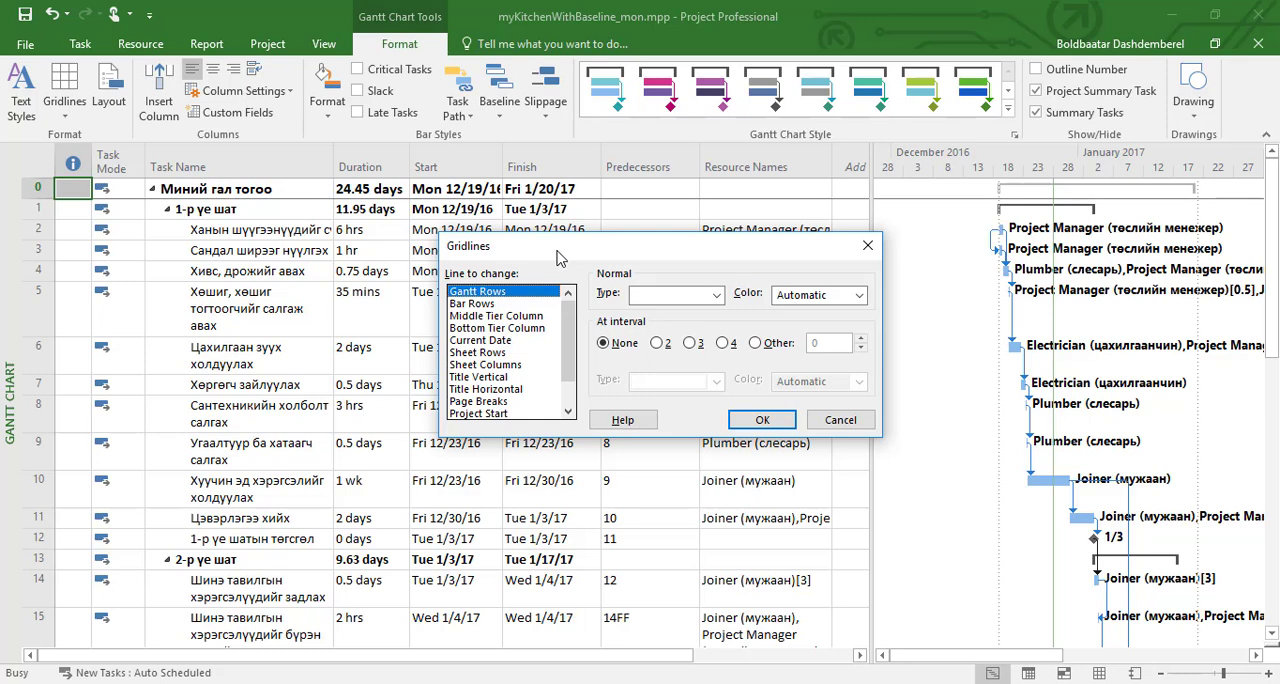
{"action": "left_click", "coordinate": [505, 341]}
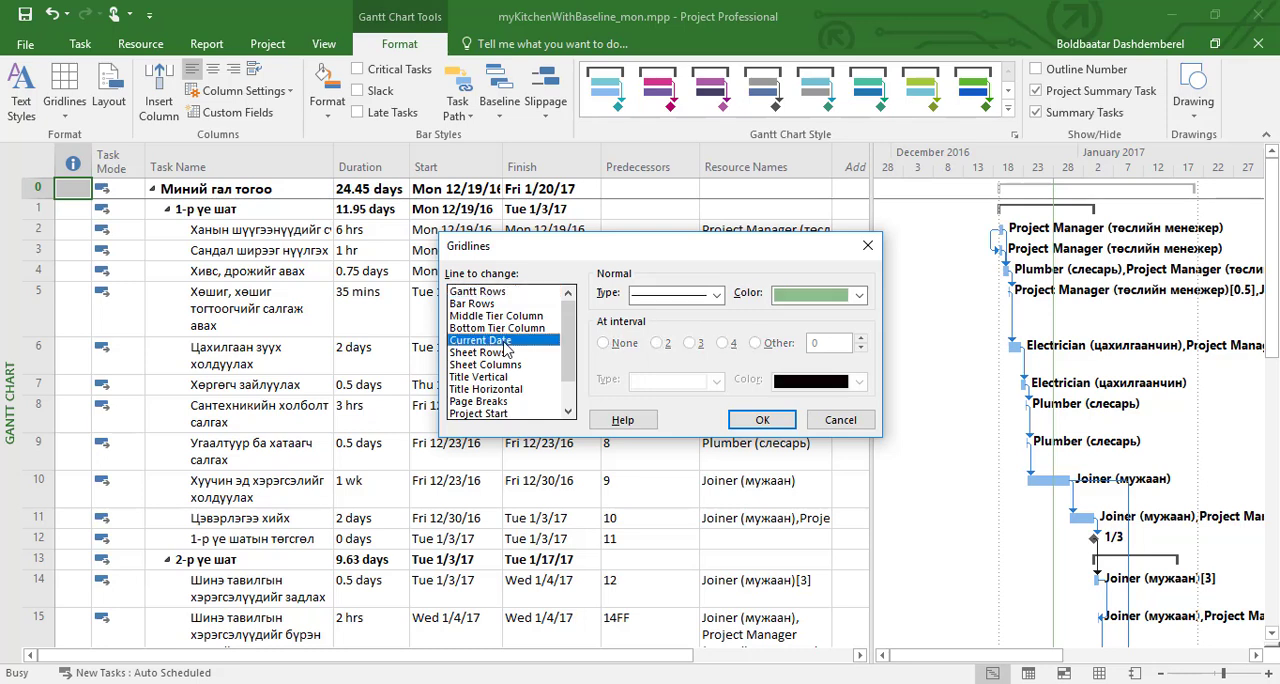
{"action": "left_click", "coordinate": [717, 296]}
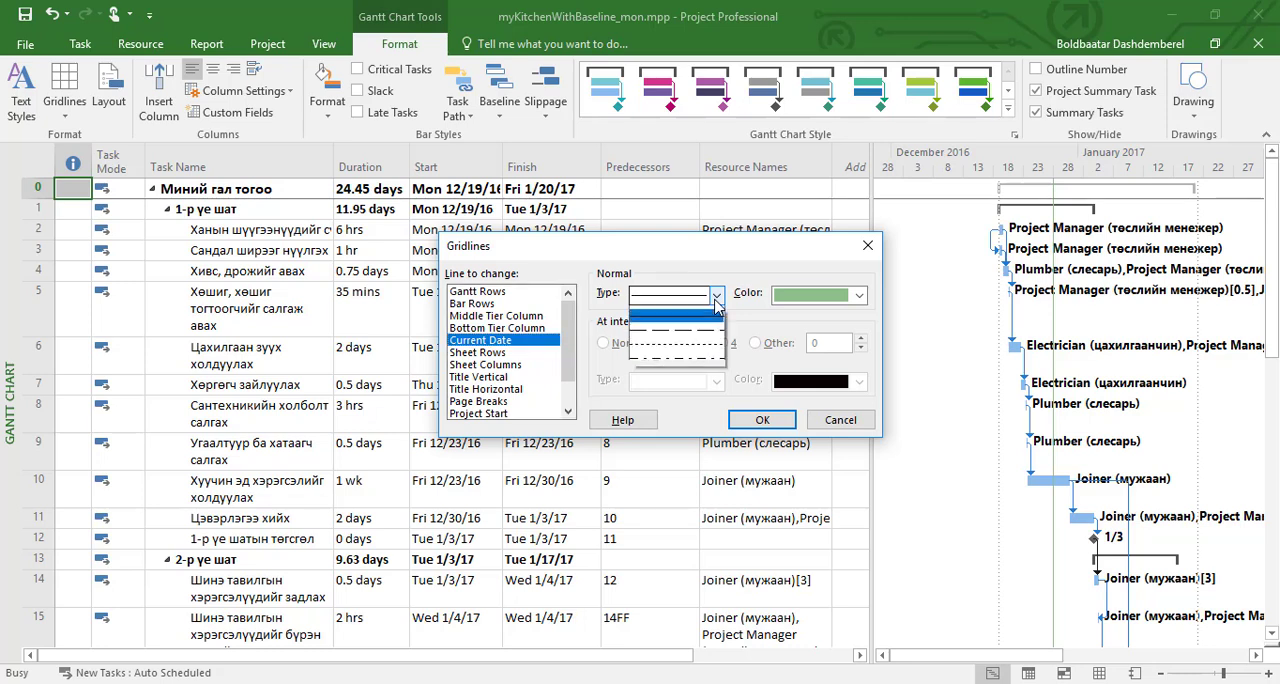
{"action": "left_click", "coordinate": [714, 360]}
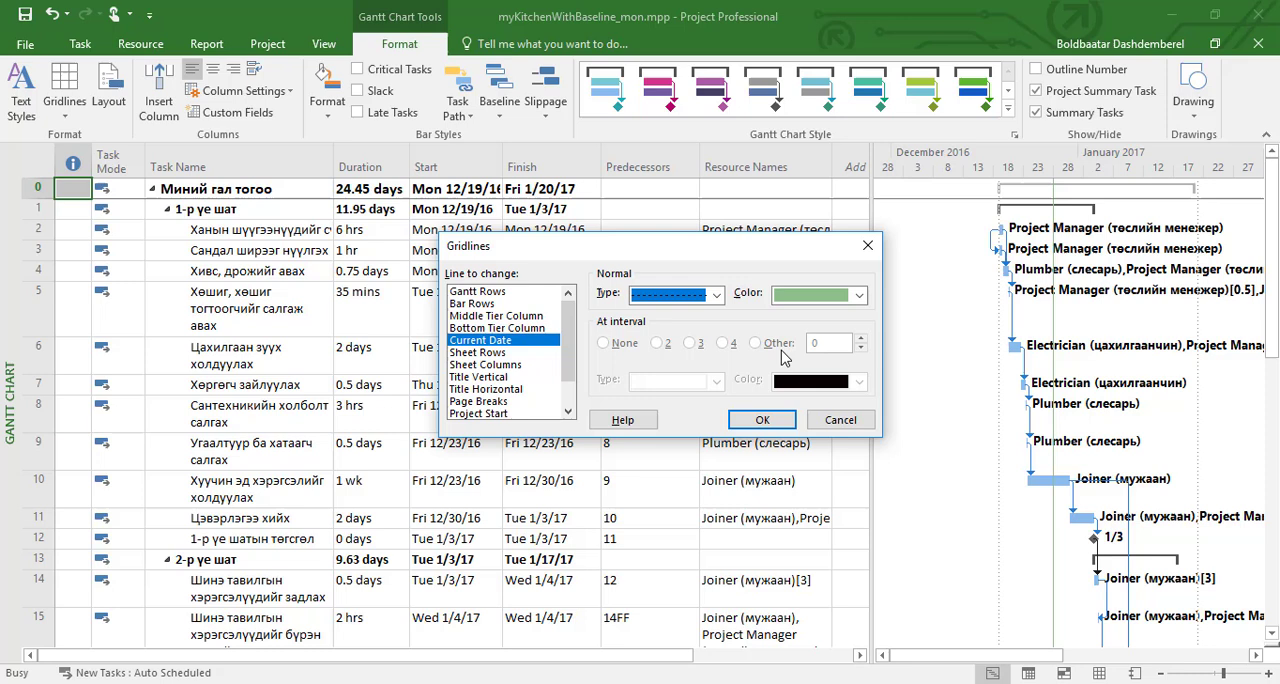
{"action": "left_click", "coordinate": [859, 295]}
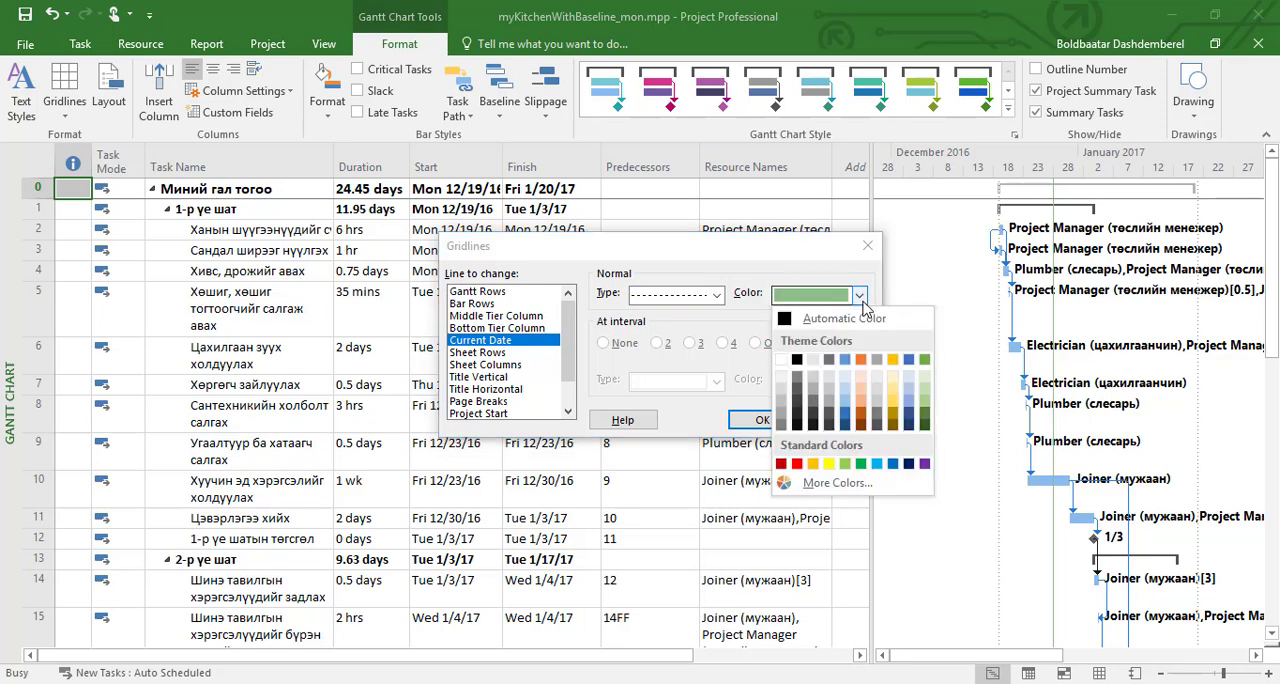
{"action": "left_click", "coordinate": [922, 465]}
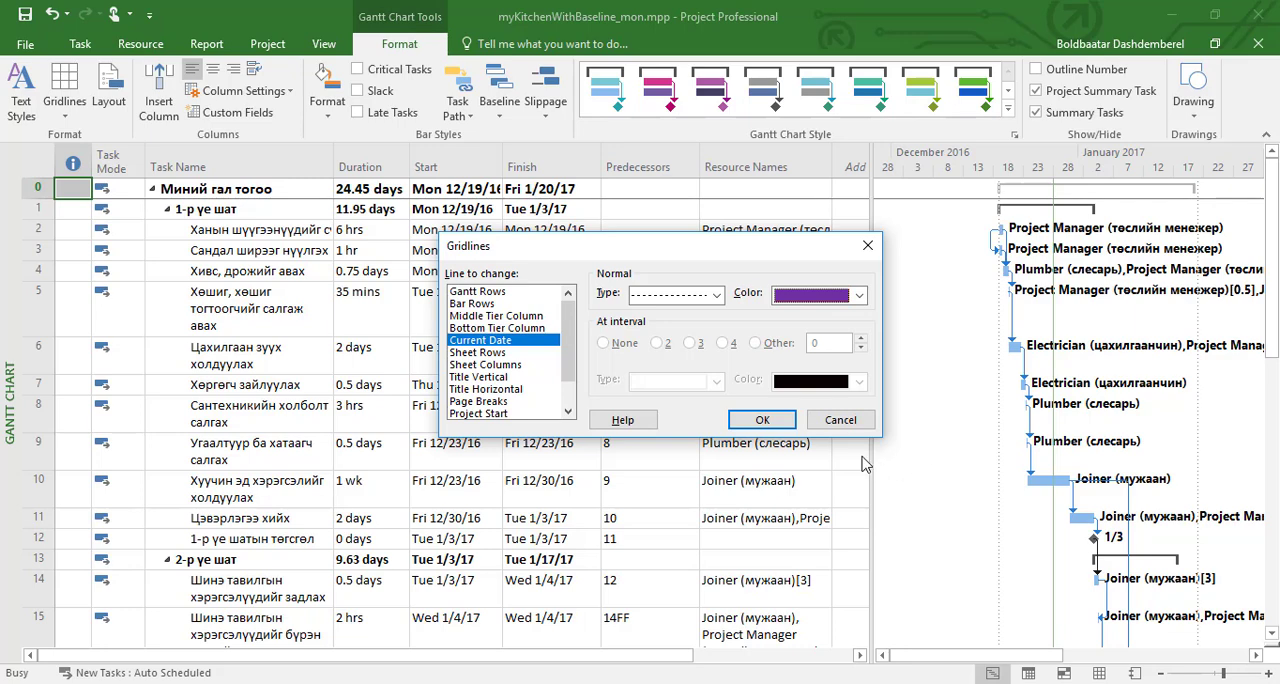
{"action": "left_click", "coordinate": [765, 422]}
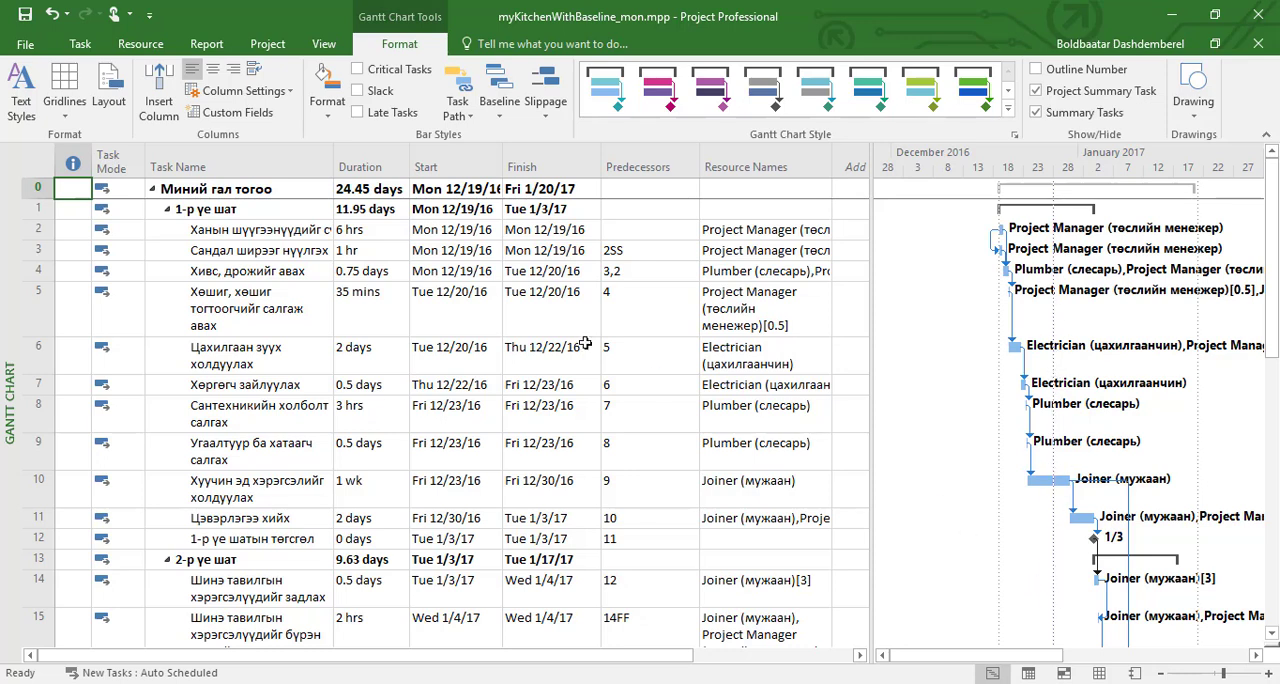
Step: Format the Project Start gridline of the Gantt chart as a solid dark gold line
{"action": "left_click", "coordinate": [64, 105]}
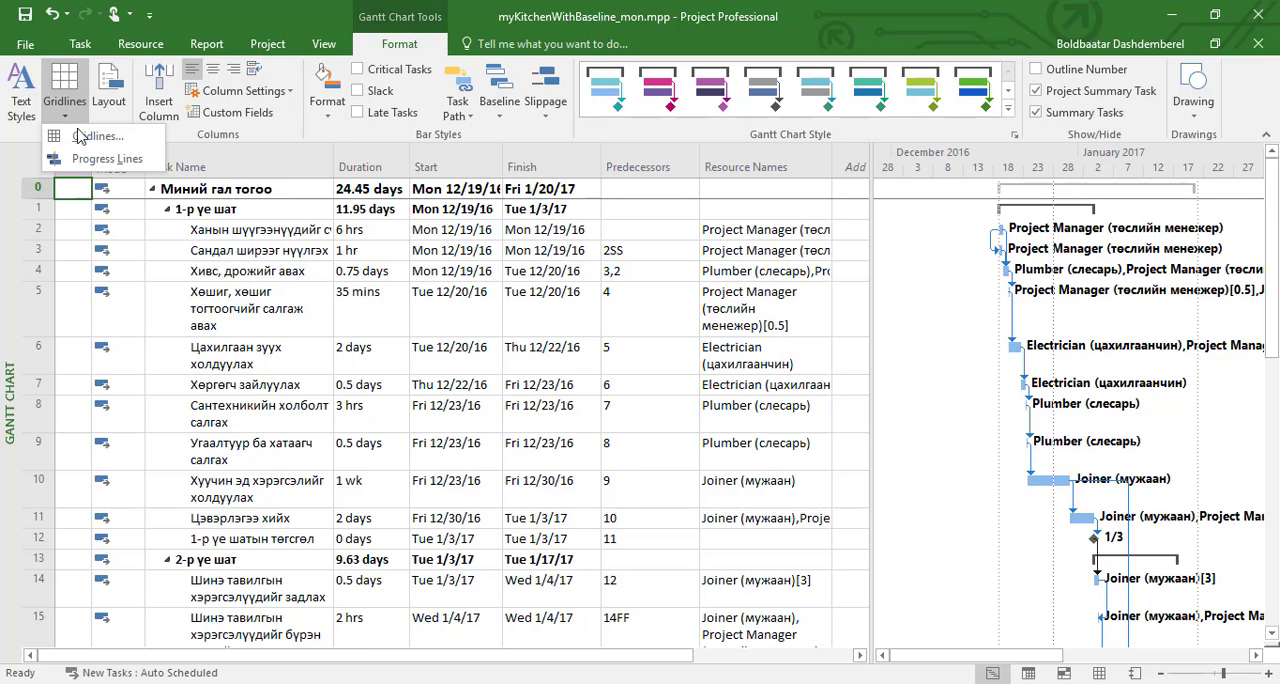
{"action": "left_click", "coordinate": [90, 138]}
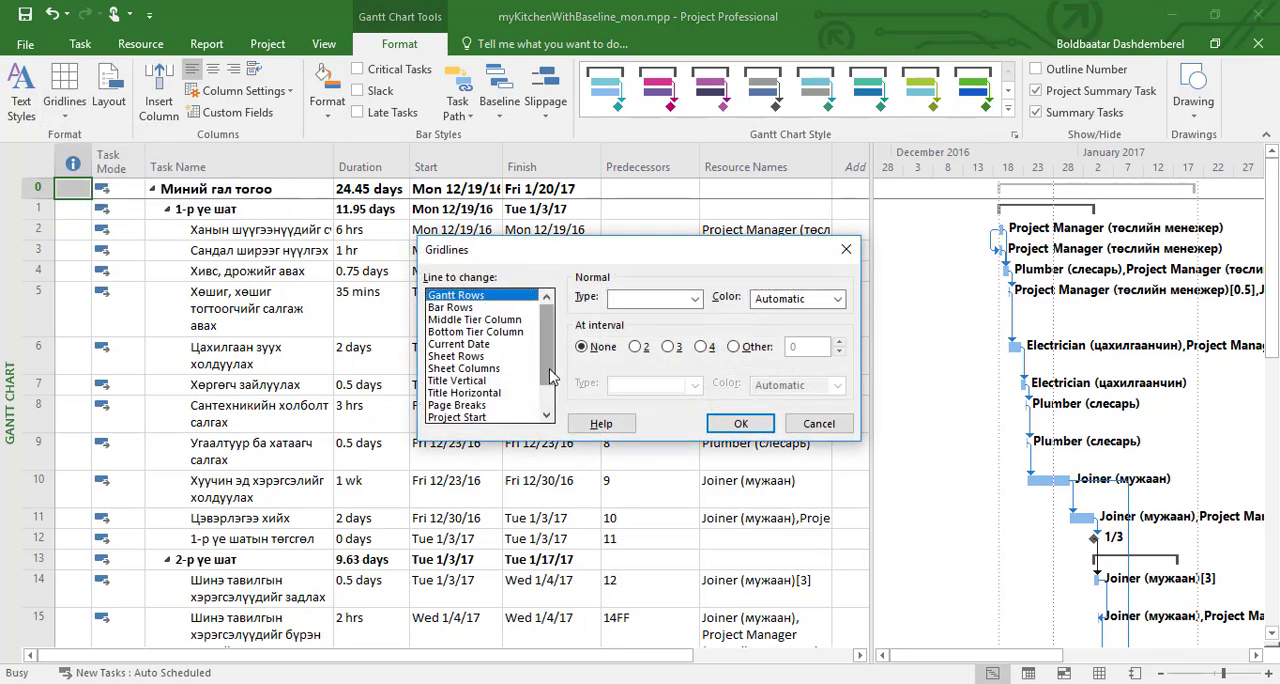
{"action": "left_click_drag", "start_coordinate": [548, 372], "coordinate": [547, 401]}
{"action": "left_click", "coordinate": [490, 382]}
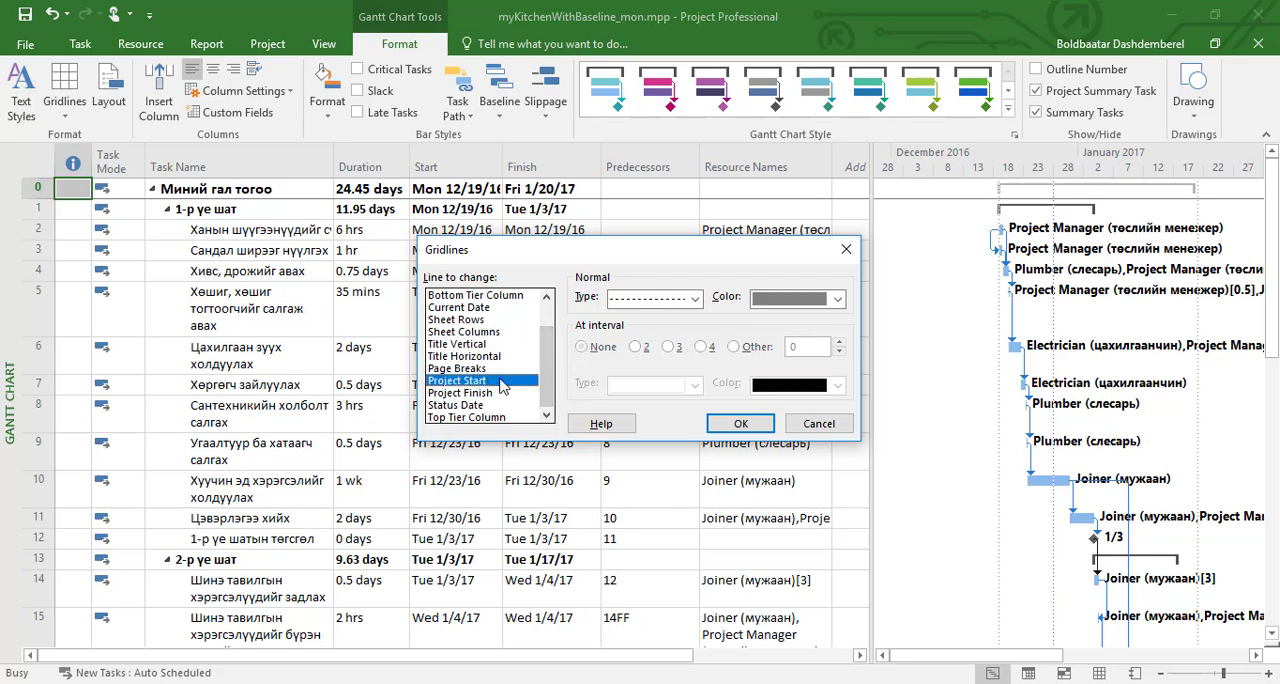
{"action": "left_click", "coordinate": [695, 303]}
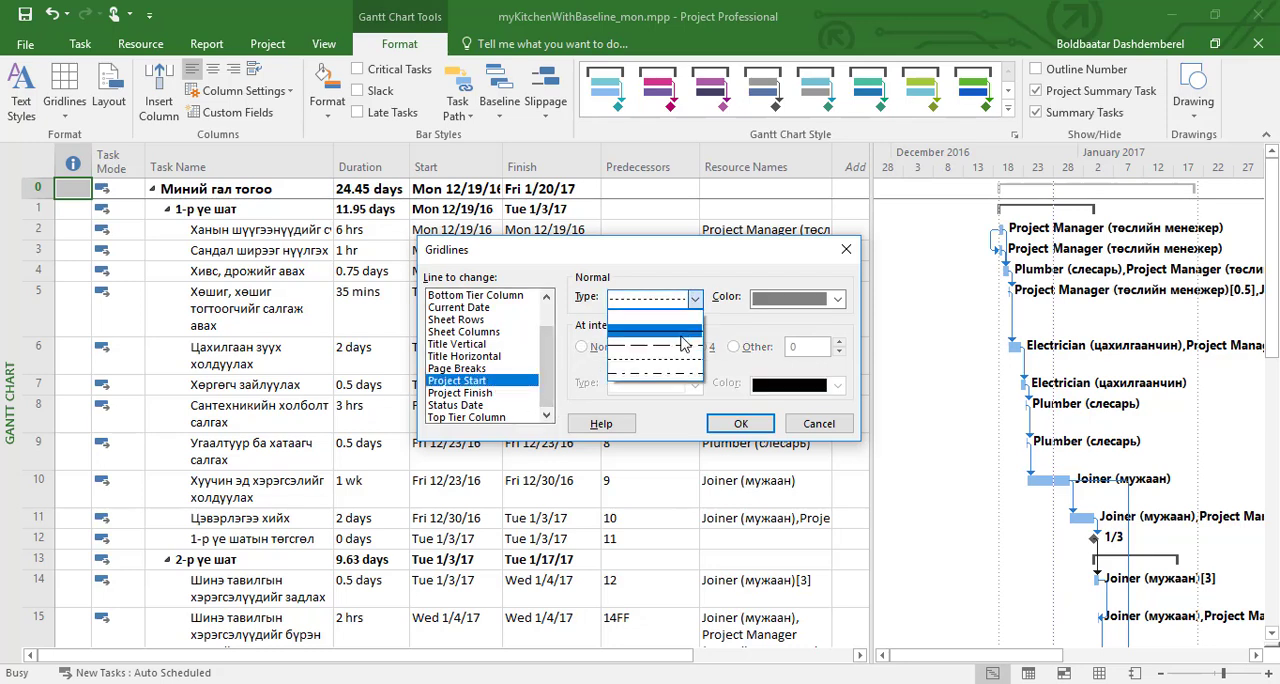
{"action": "left_click", "coordinate": [681, 337]}
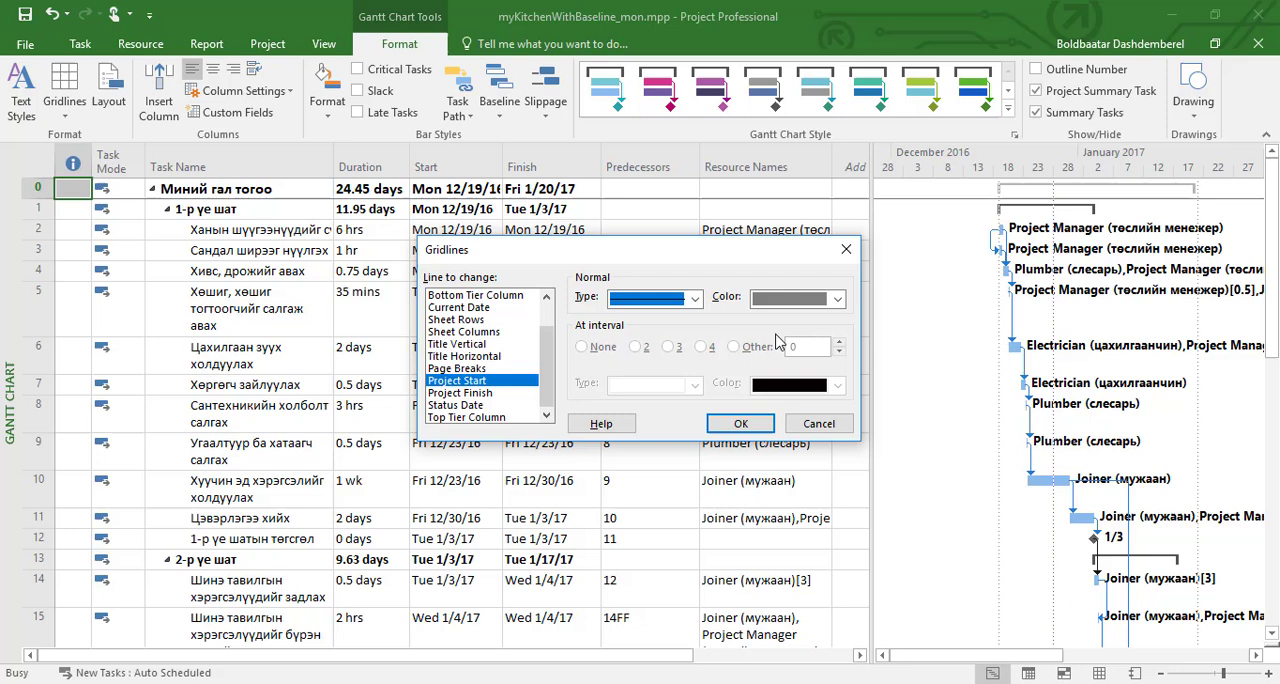
{"action": "left_click", "coordinate": [840, 305]}
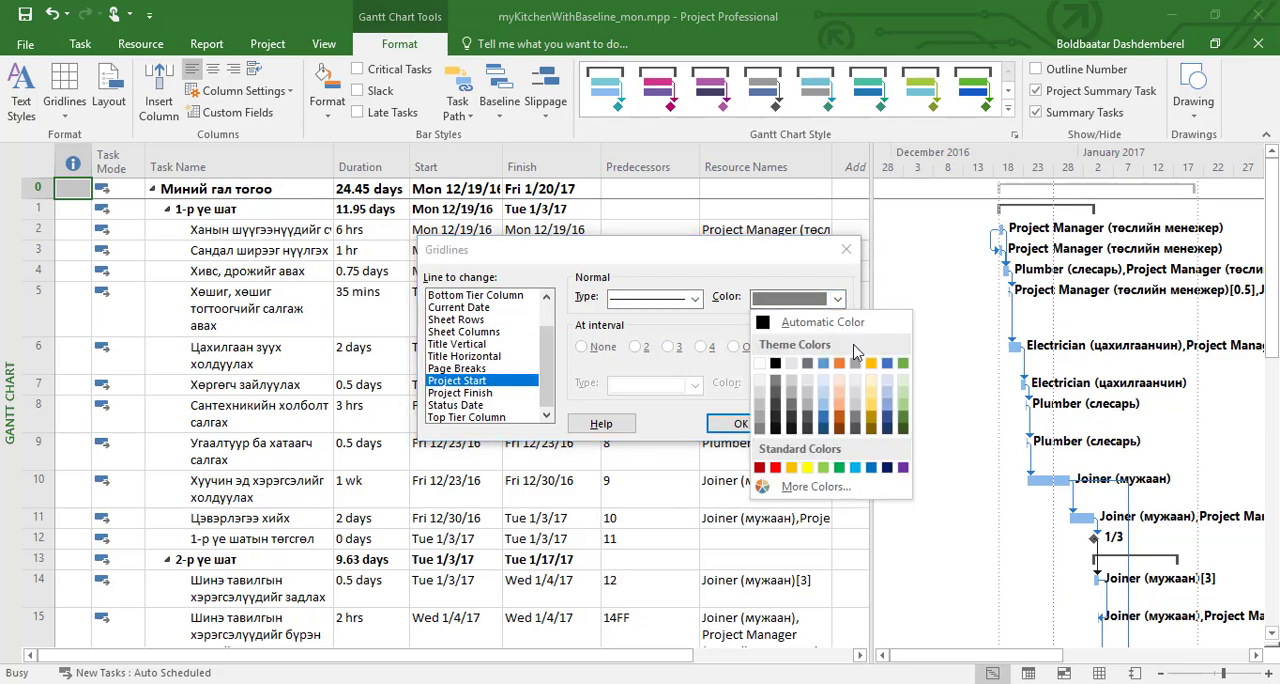
{"action": "left_click", "coordinate": [870, 433]}
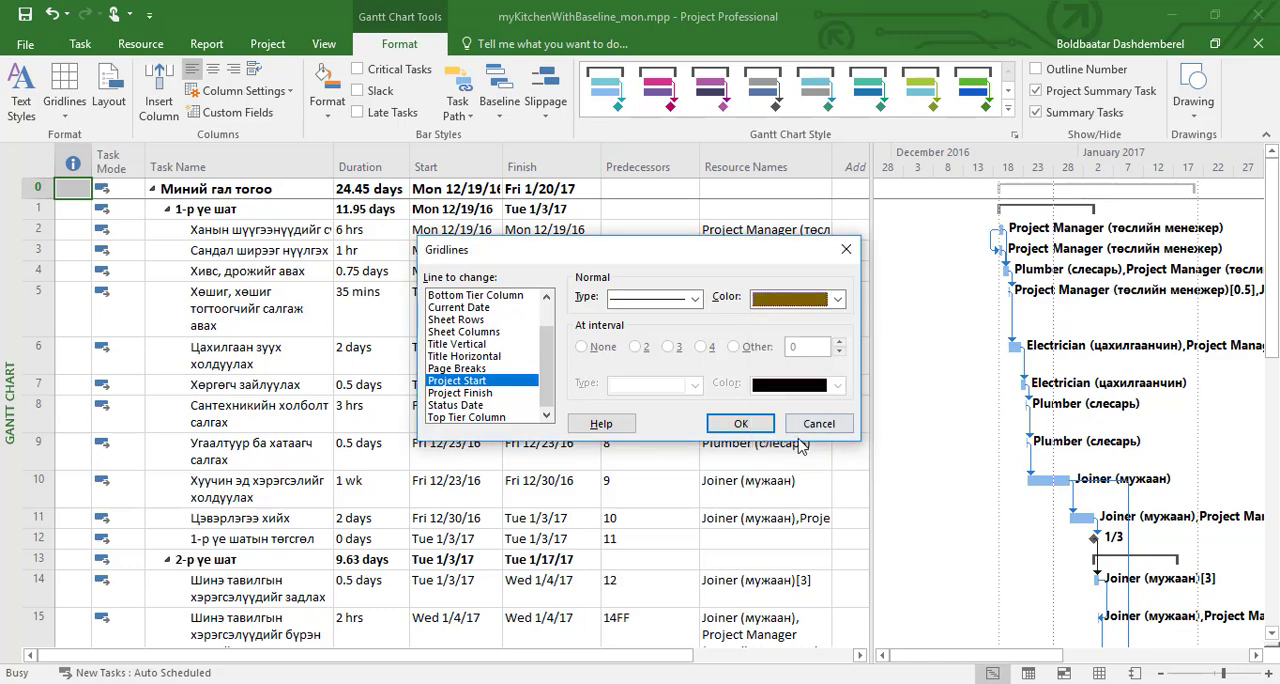
{"action": "left_click", "coordinate": [741, 424]}
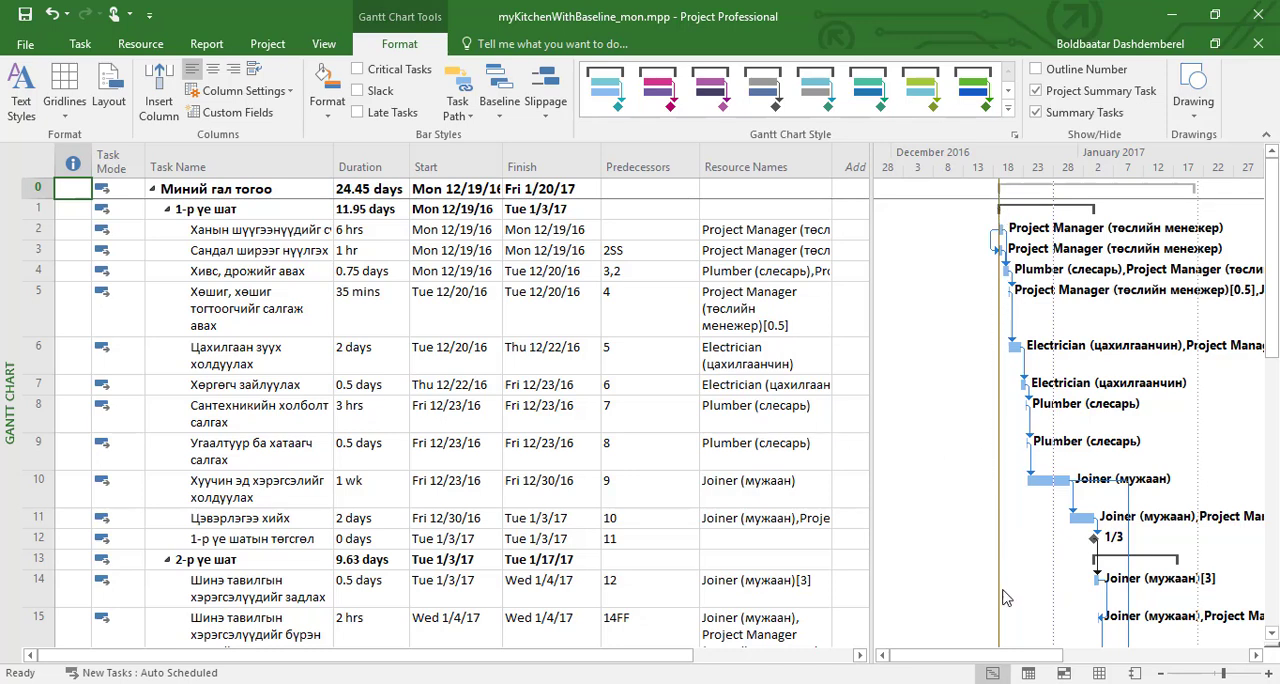
Step: Format the Project Finish gridline of the Gantt chart as a solid dark blue line
{"action": "left_click", "coordinate": [65, 116]}
{"action": "left_click", "coordinate": [78, 137]}
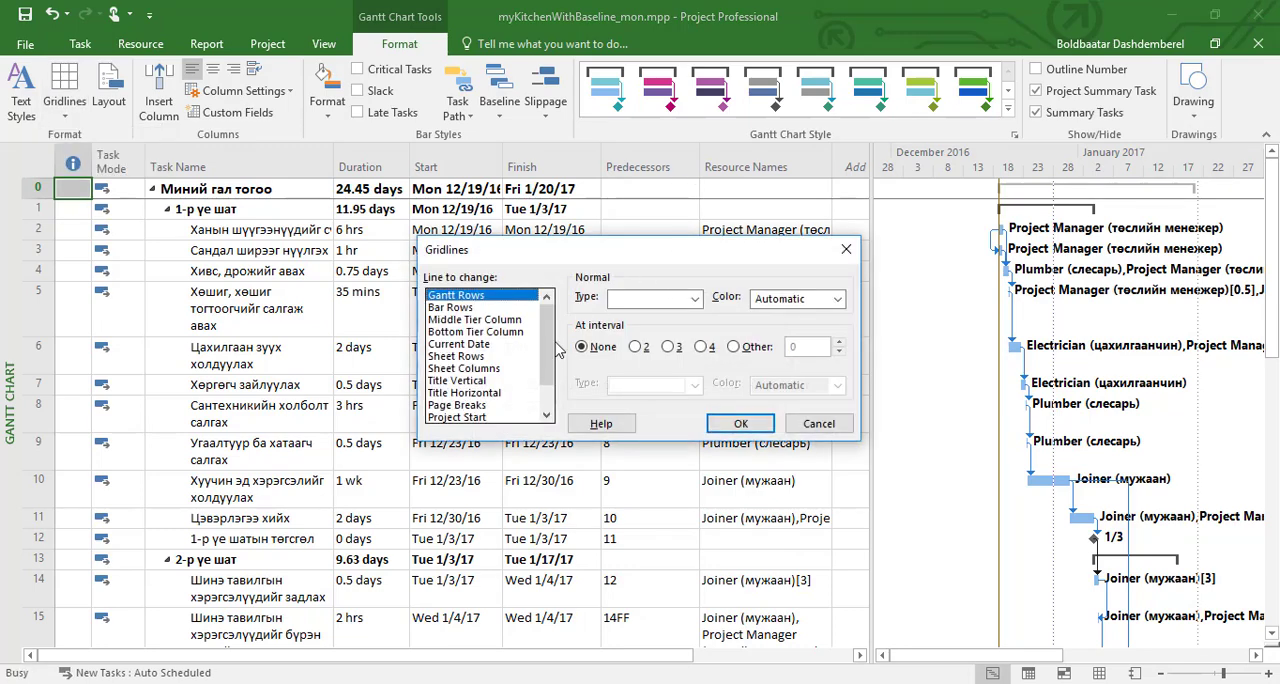
{"action": "scroll", "coordinate": [548, 370], "scroll_direction": "down", "scroll_amount": 1}
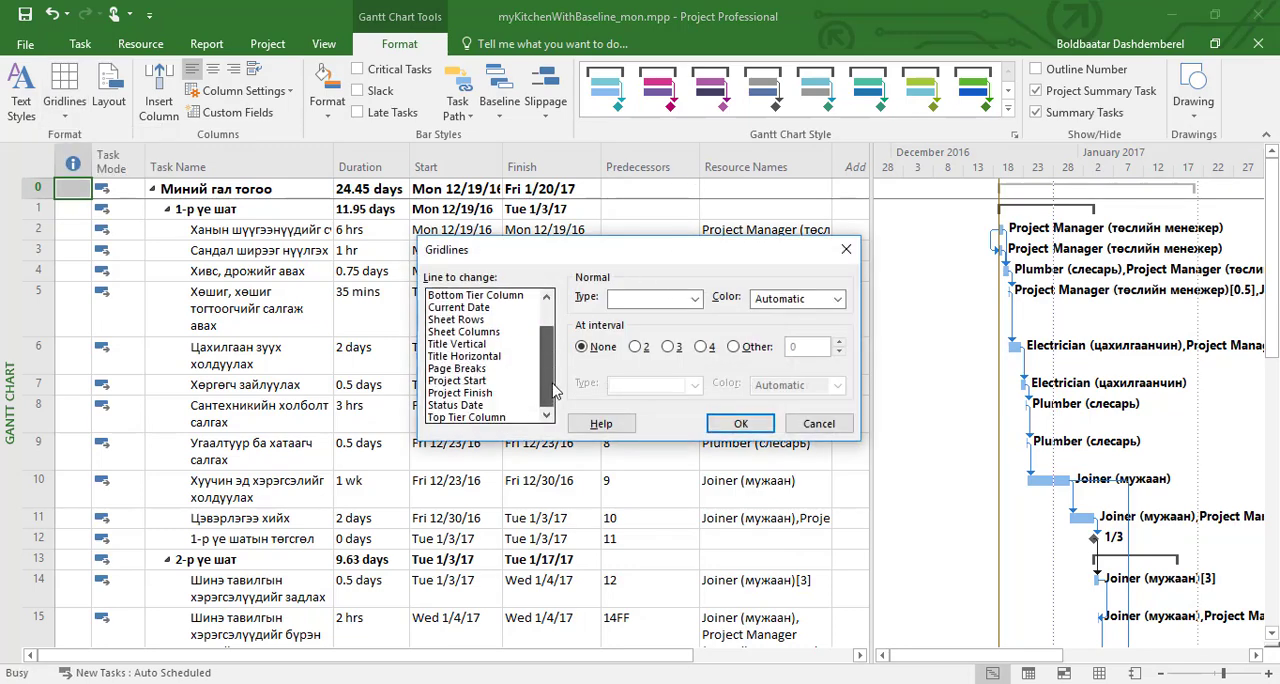
{"action": "left_click", "coordinate": [485, 394]}
{"action": "left_click", "coordinate": [694, 300]}
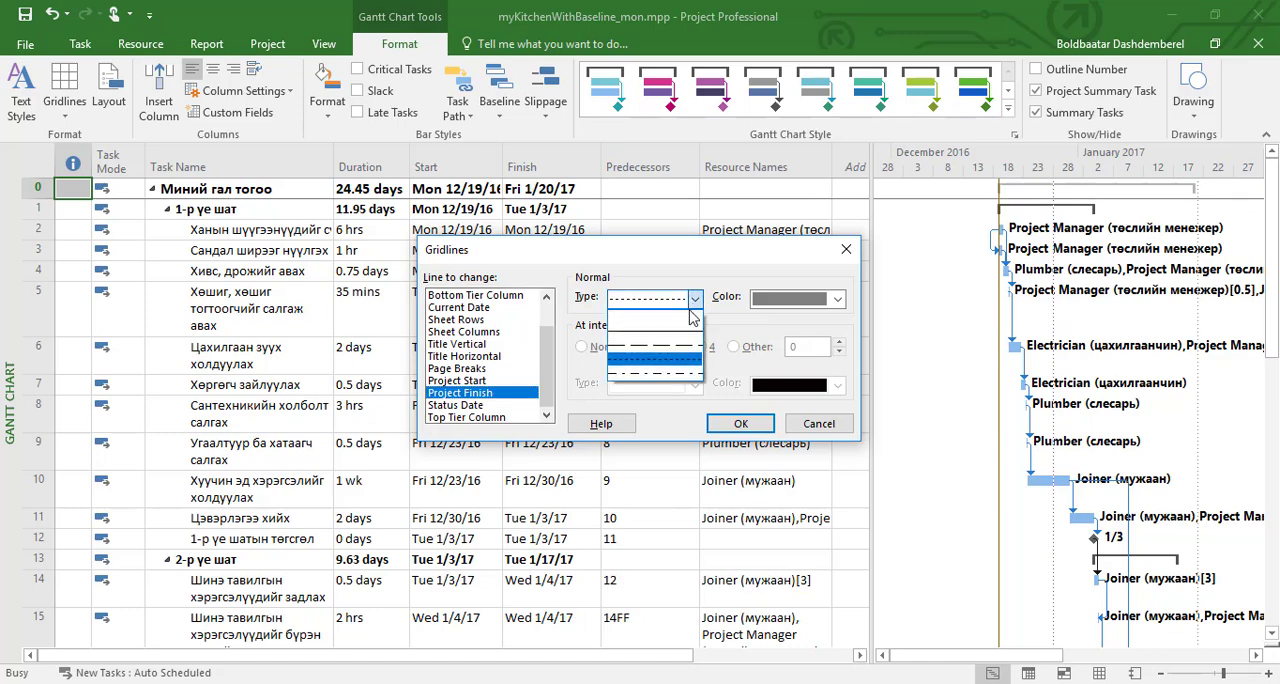
{"action": "left_click", "coordinate": [687, 334]}
{"action": "left_click", "coordinate": [838, 300]}
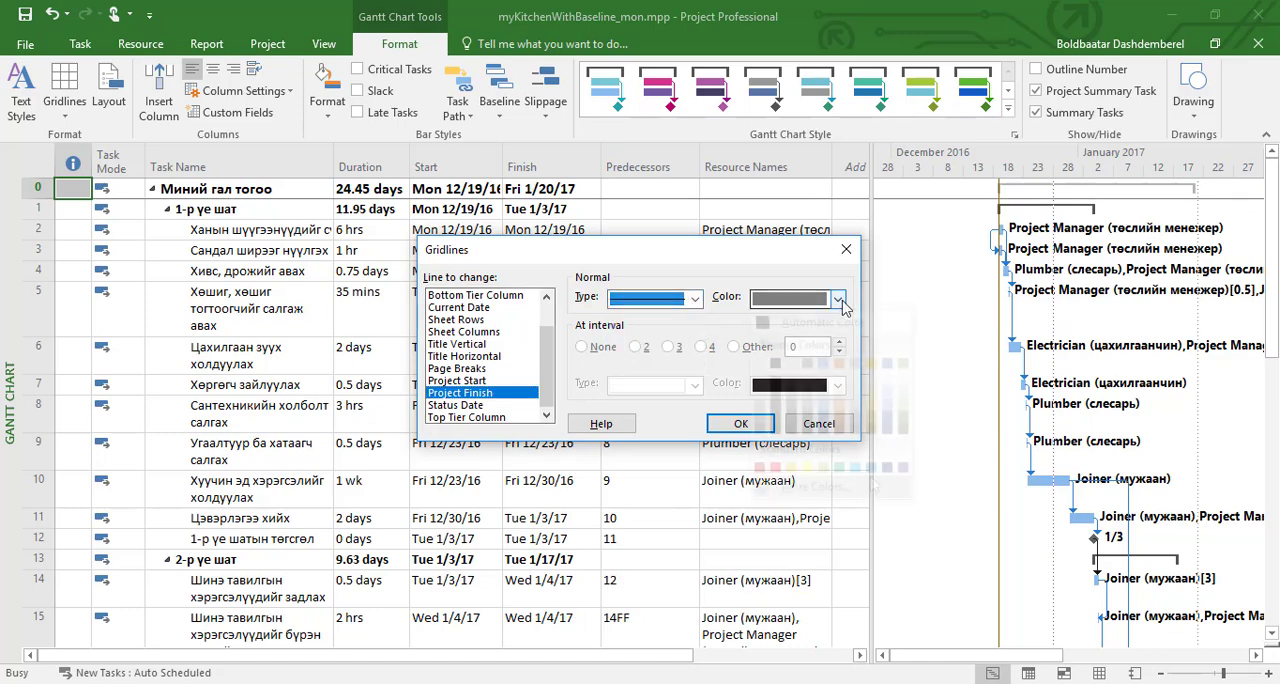
{"action": "left_click", "coordinate": [885, 468]}
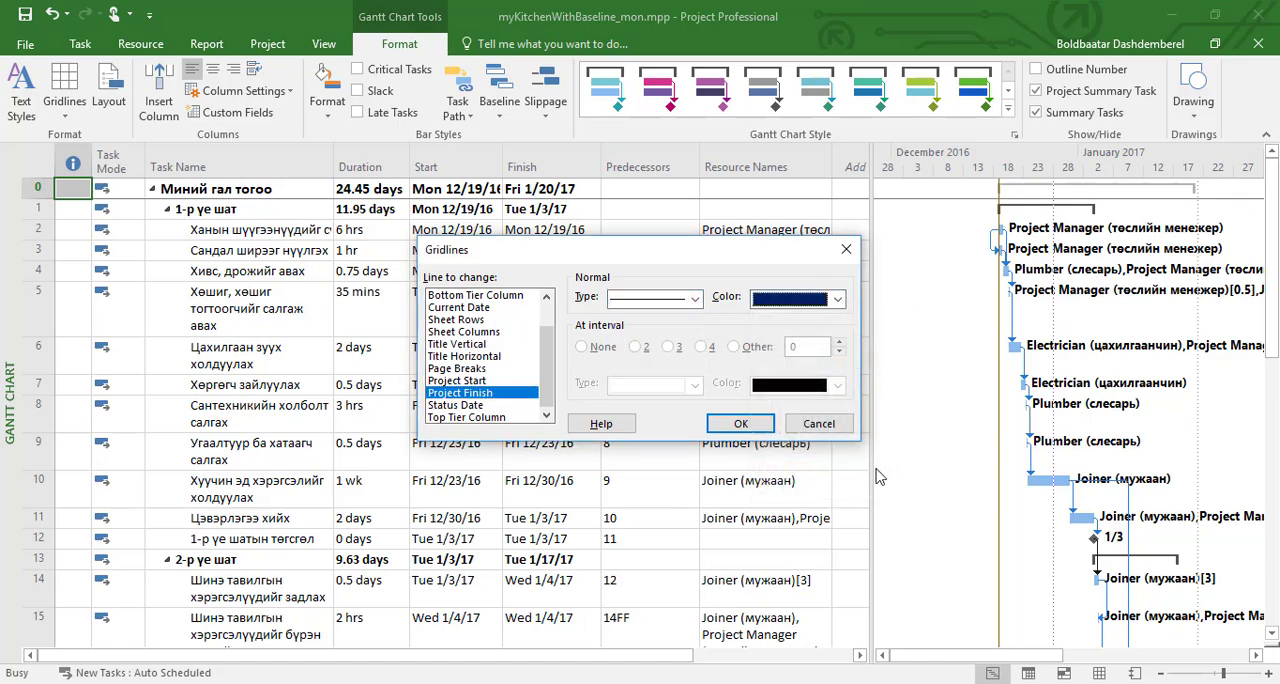
{"action": "left_click", "coordinate": [741, 424]}
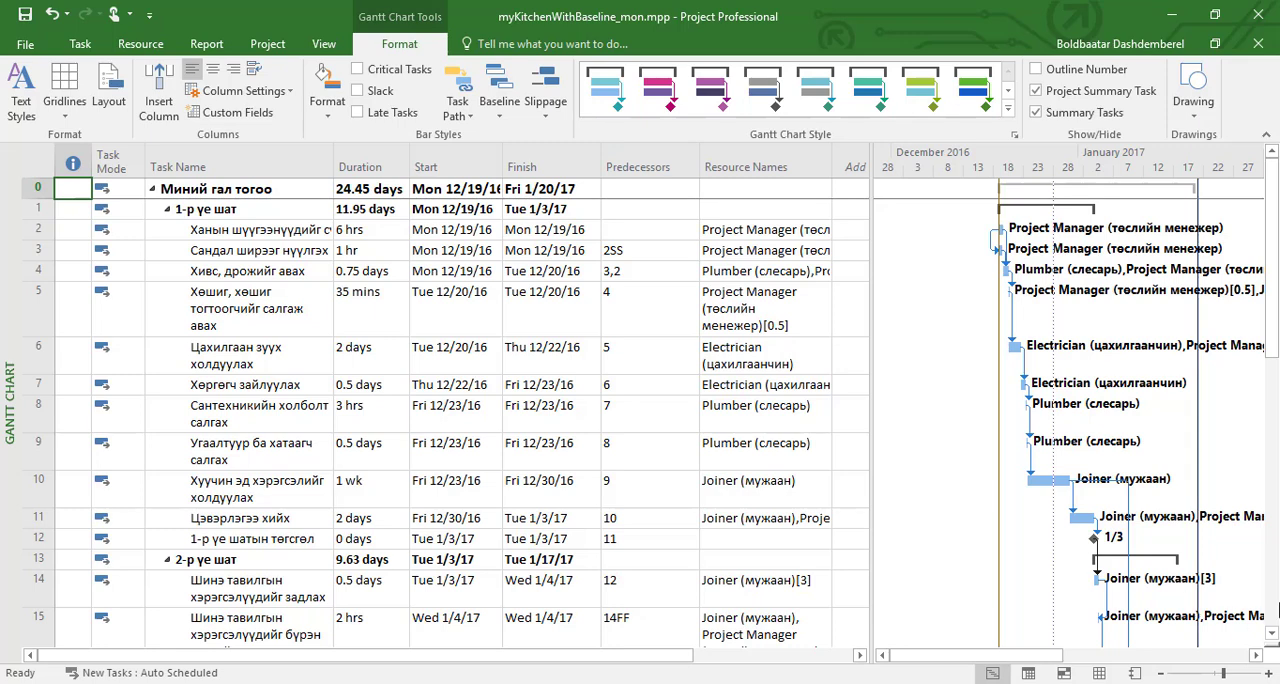
Step: Enlarge the Gantt chart's timescale and area, and format its Status Date gridline as a solid orange line
{"action": "left_click", "coordinate": [1268, 676]}
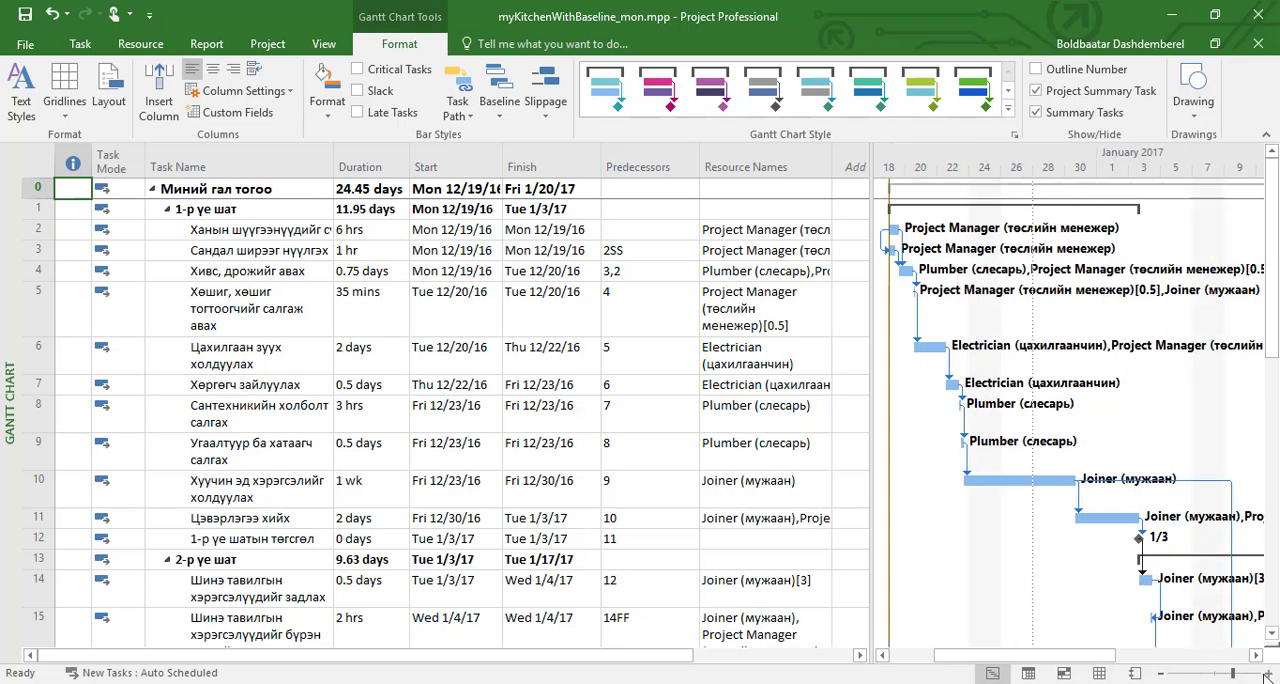
{"action": "left_click_drag", "start_coordinate": [872, 541], "coordinate": [706, 541]}
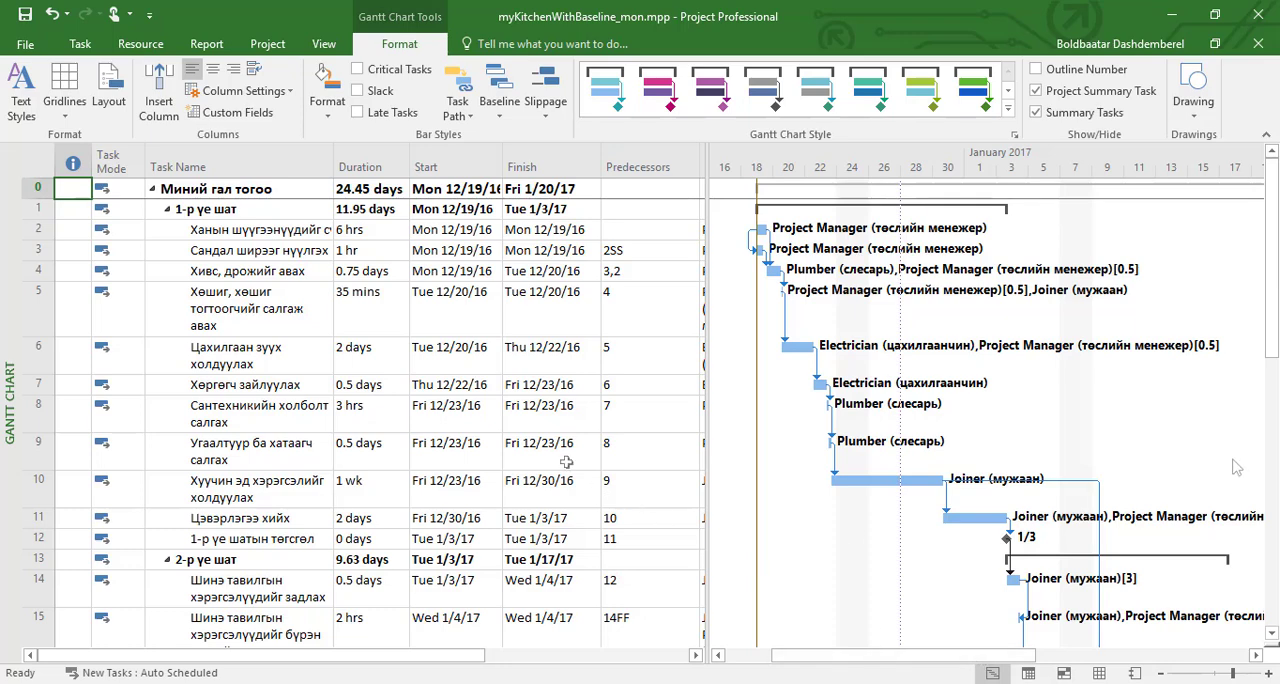
{"action": "left_click", "coordinate": [68, 116]}
{"action": "left_click", "coordinate": [84, 143]}
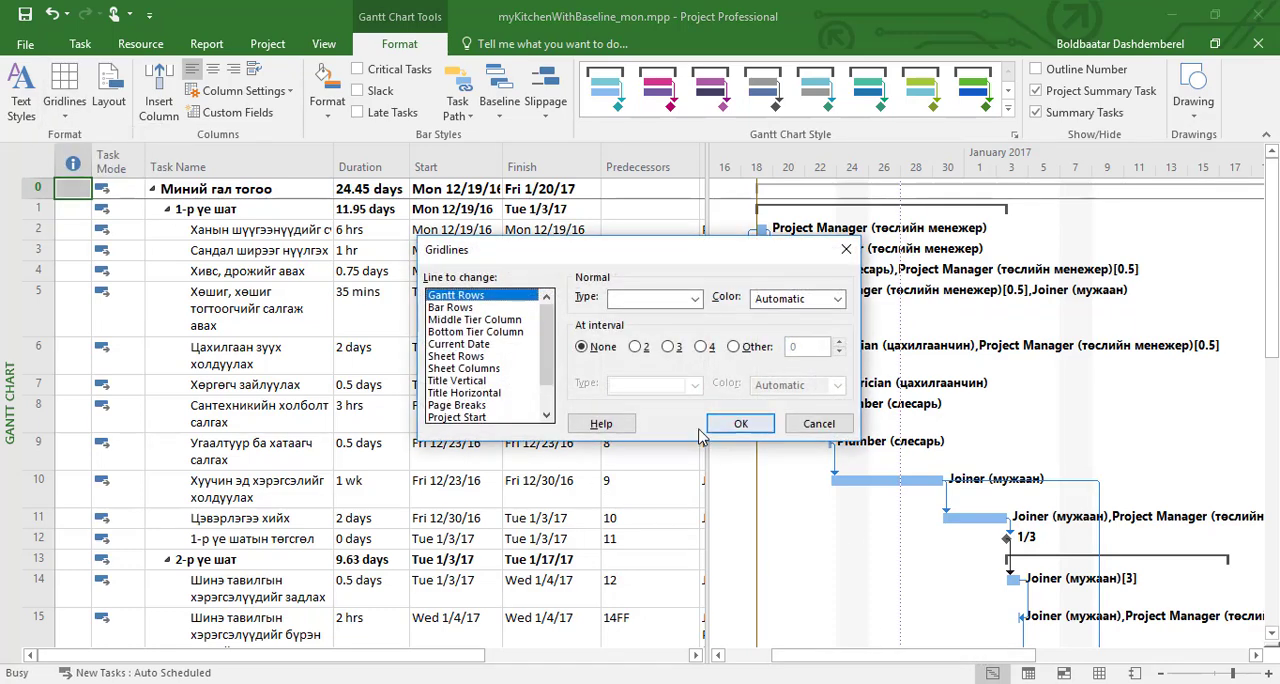
{"action": "left_click_drag", "start_coordinate": [552, 350], "coordinate": [553, 371]}
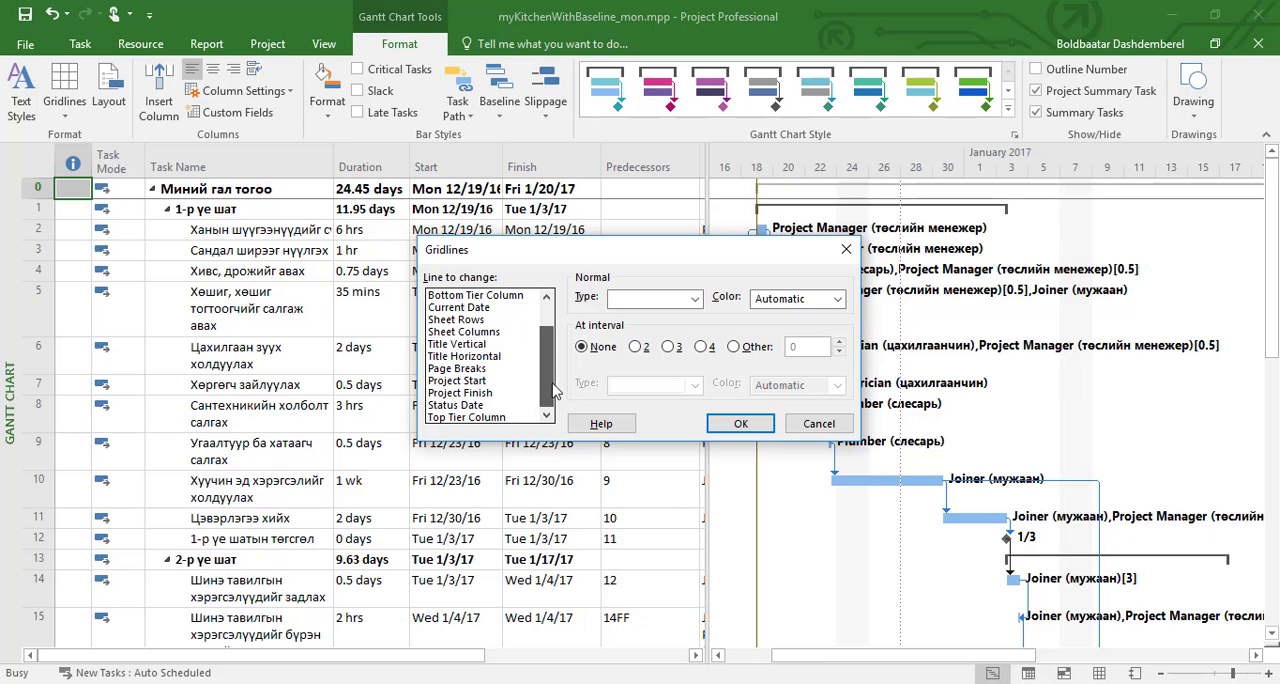
{"action": "left_click", "coordinate": [481, 406]}
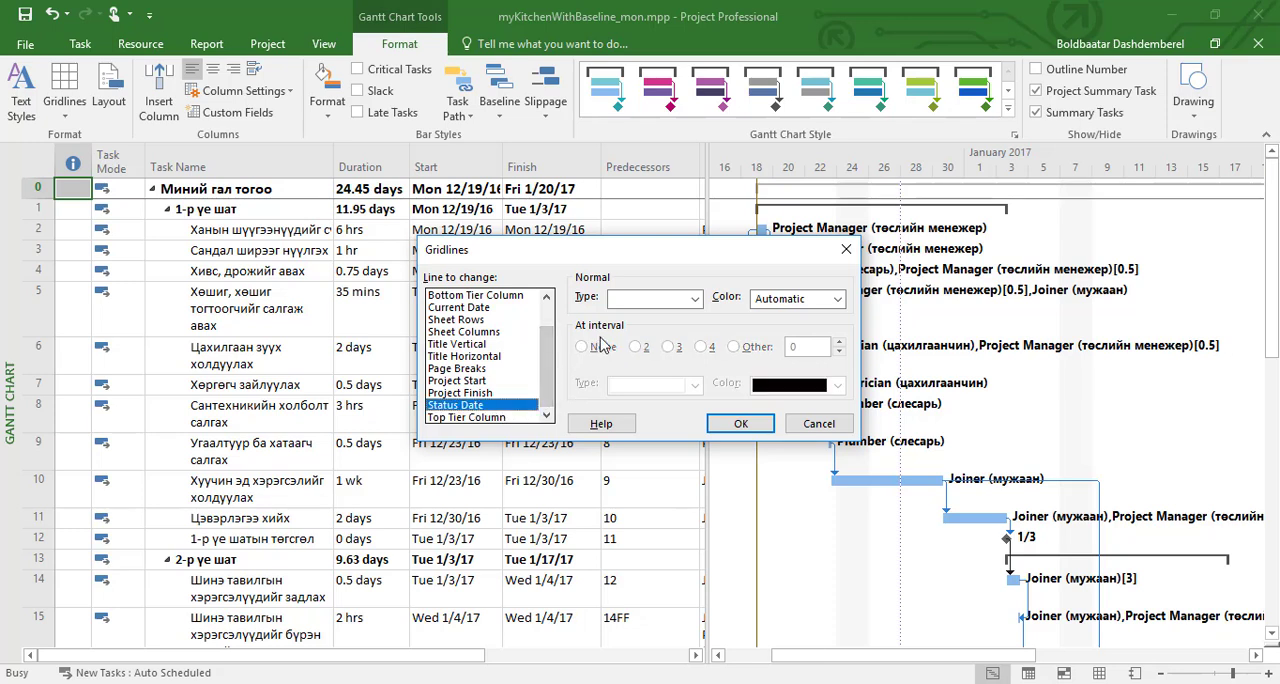
{"action": "left_click", "coordinate": [694, 299]}
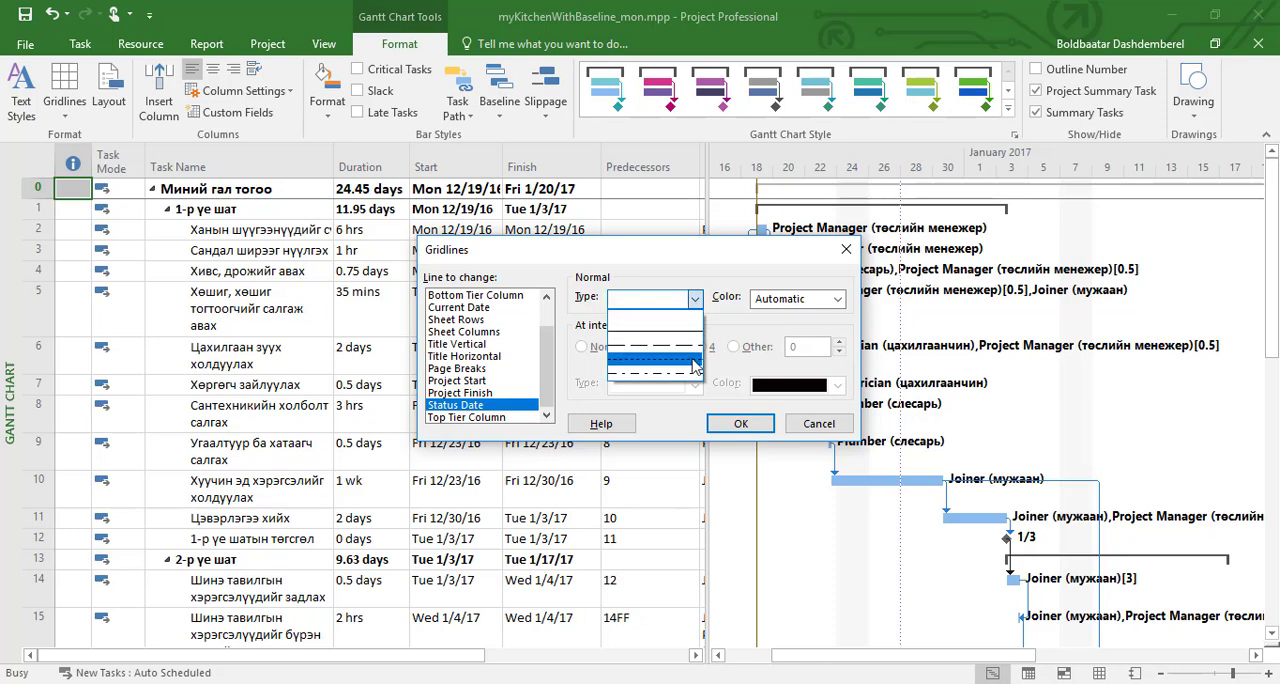
{"action": "left_click", "coordinate": [697, 367]}
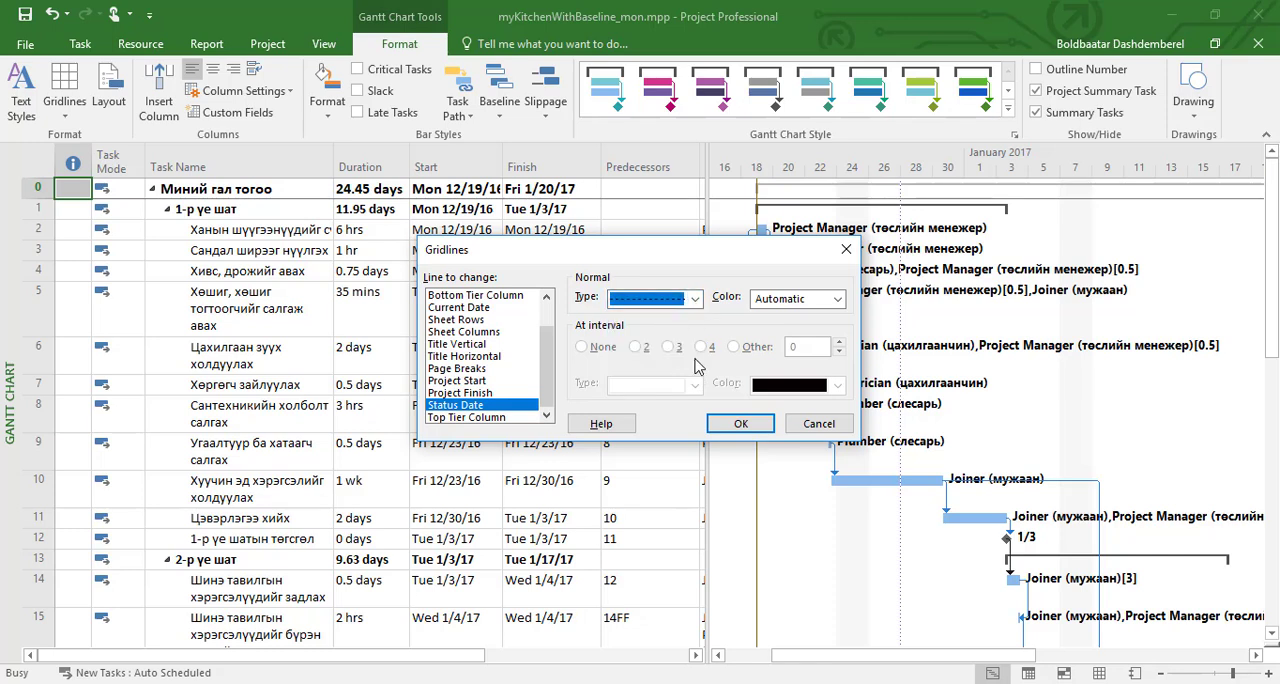
{"action": "left_click", "coordinate": [694, 299]}
{"action": "left_click", "coordinate": [694, 332]}
{"action": "left_click", "coordinate": [838, 300]}
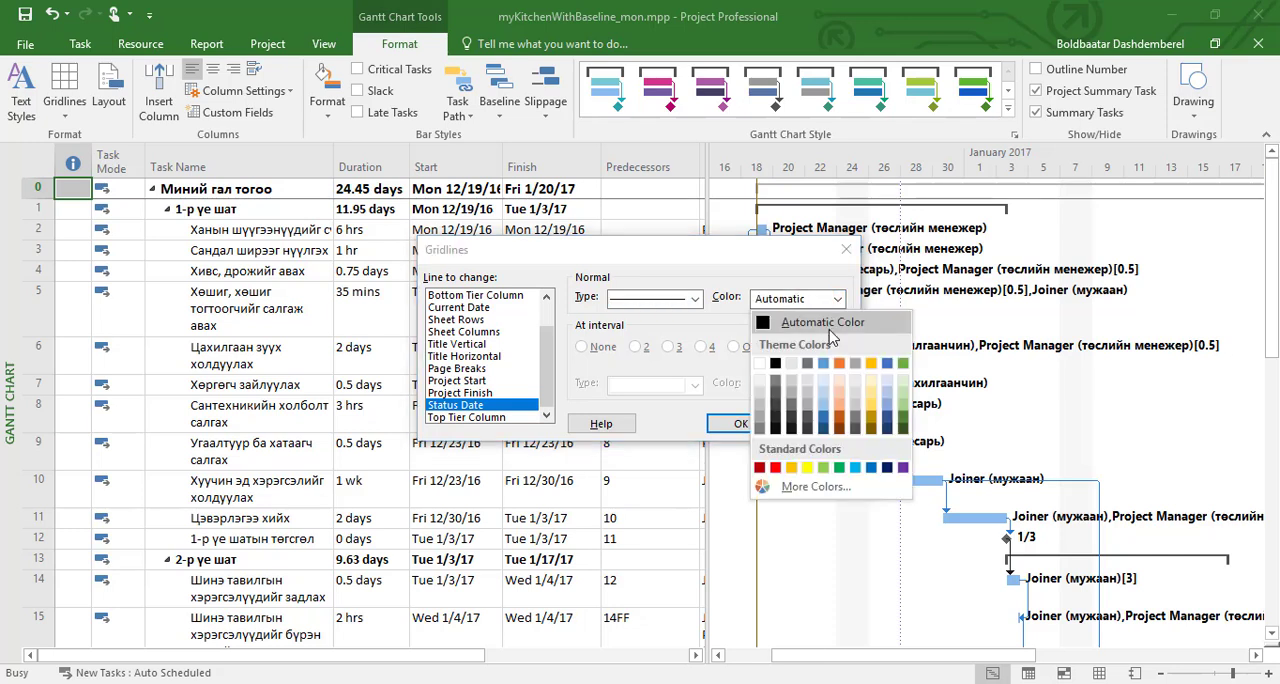
{"action": "left_click", "coordinate": [839, 365]}
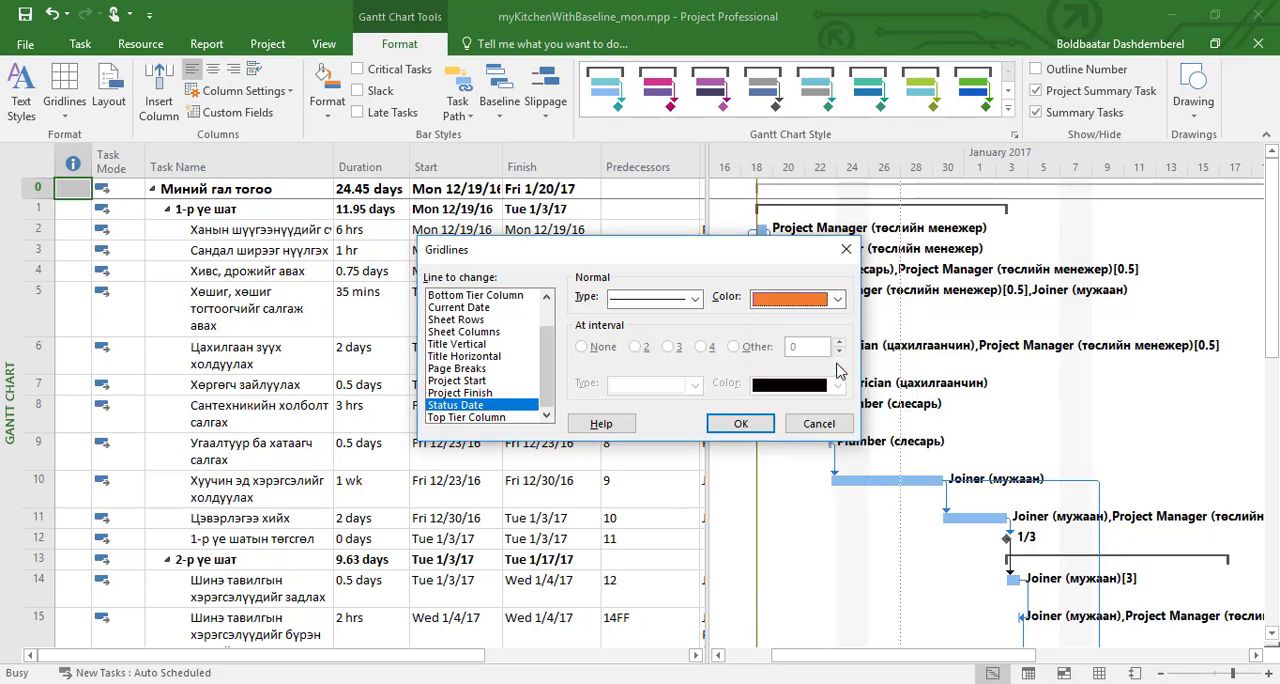
{"action": "left_click", "coordinate": [740, 424]}
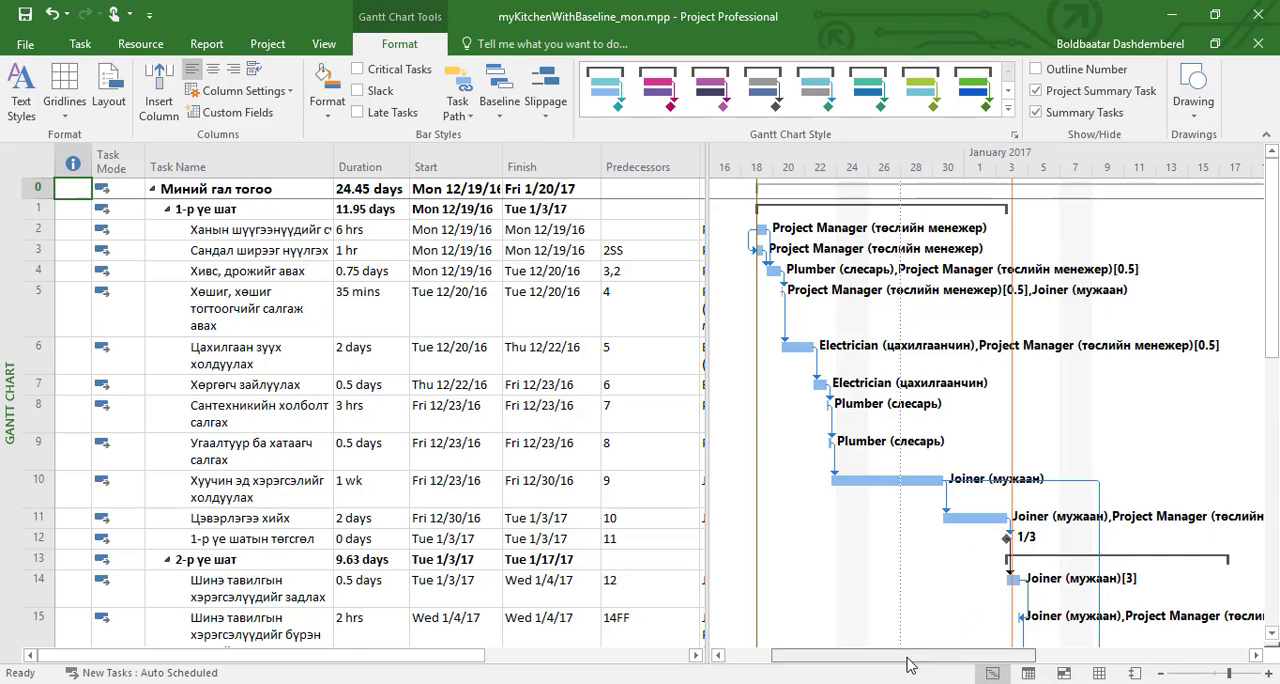
{"action": "mouse_move", "coordinate": [900, 657]}
{"action": "left_mouse_down"}
{"action": "mouse_move", "coordinate": [953, 665]}
{"action": "mouse_move", "coordinate": [910, 672]}
{"action": "left_mouse_up"}
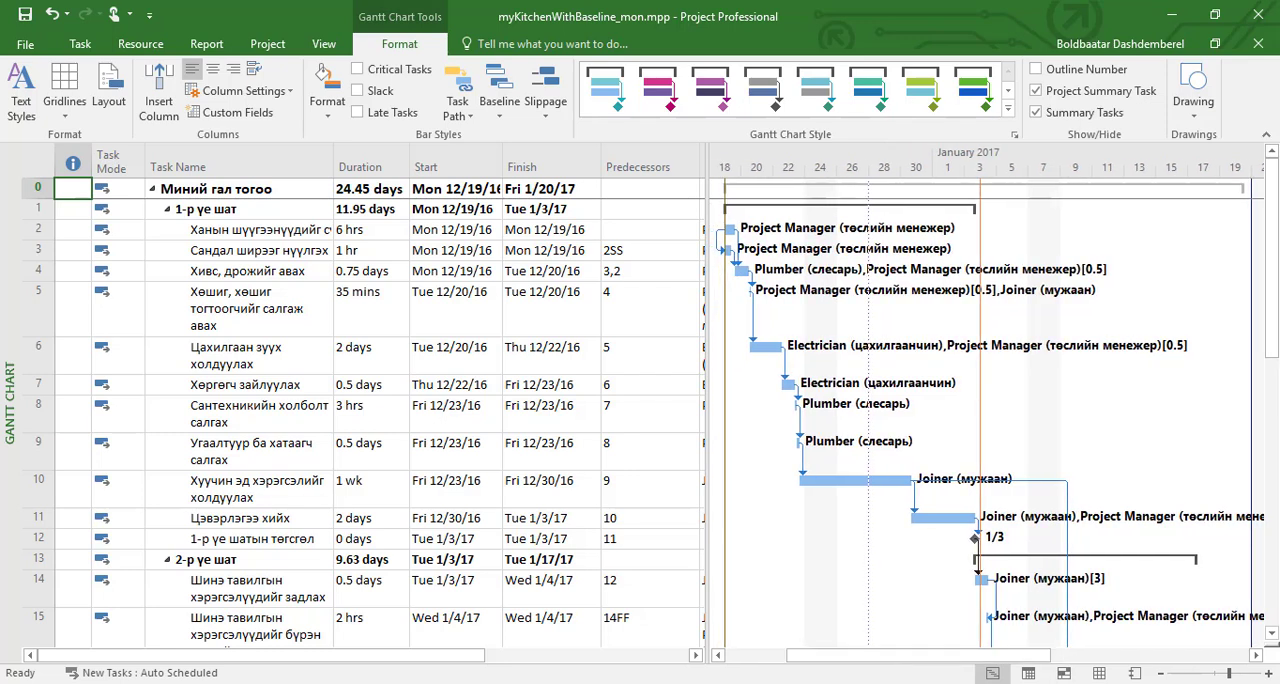
{"action": "left_click", "coordinate": [1080, 683]}
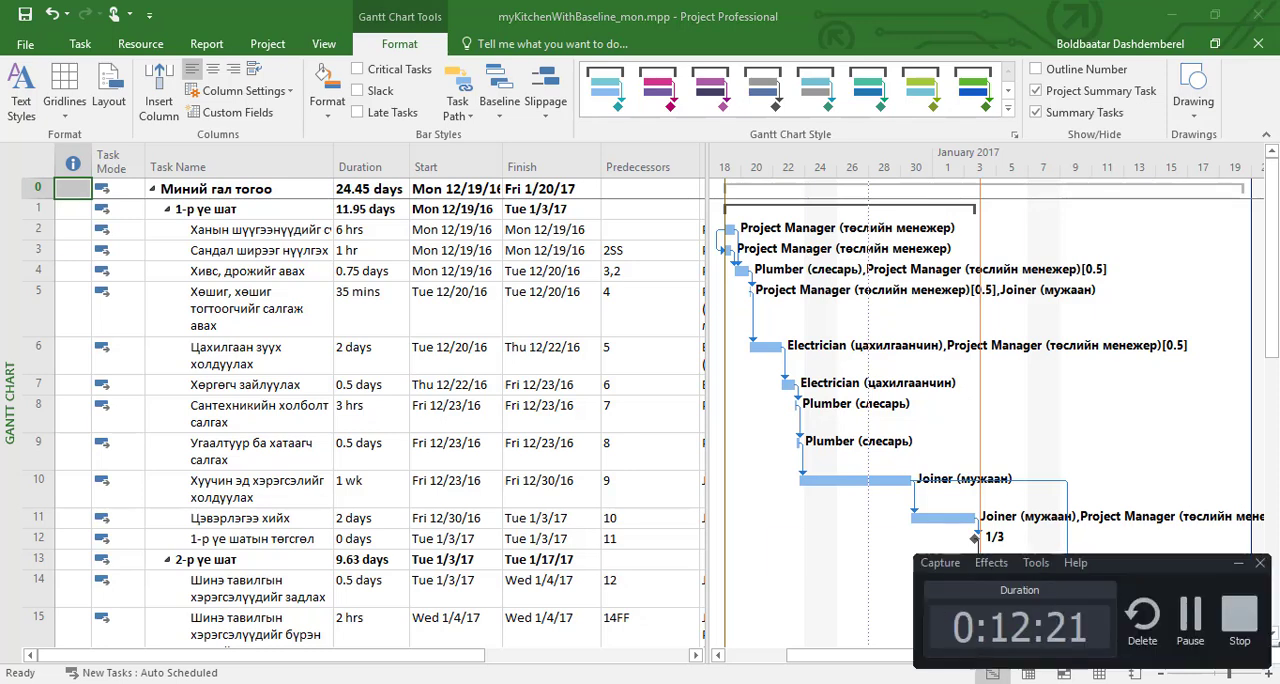
{"action": "left_click", "coordinate": [1237, 620]}
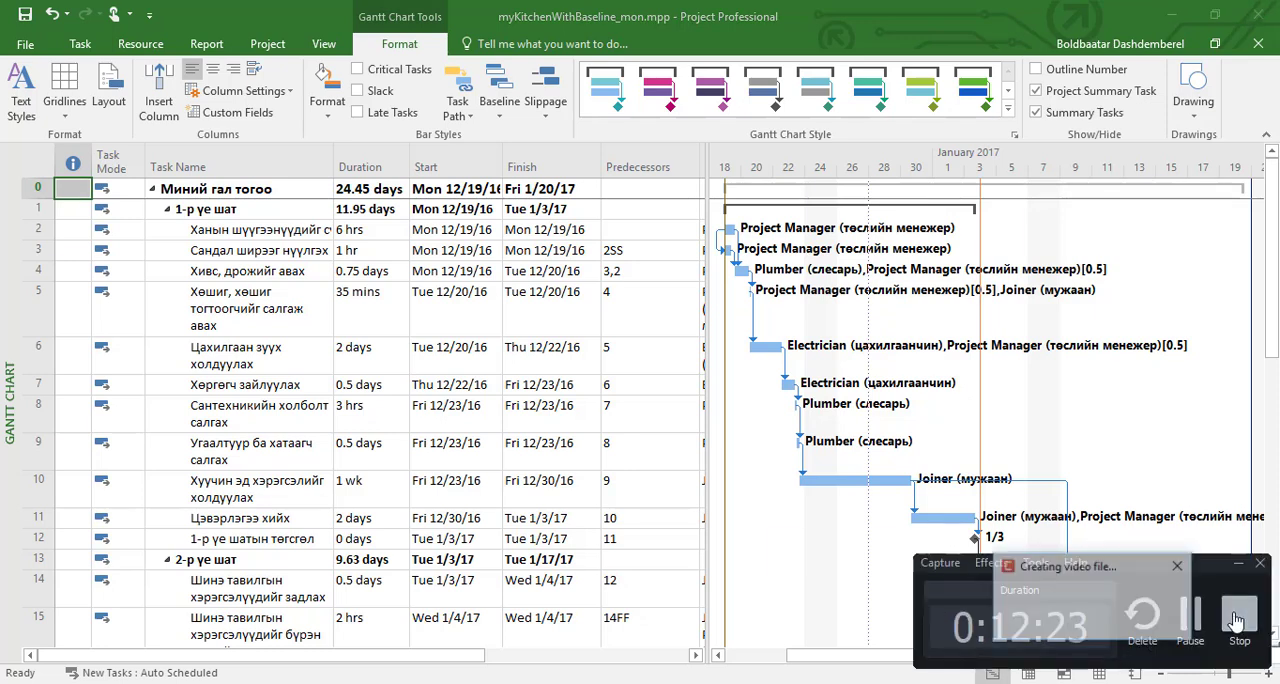